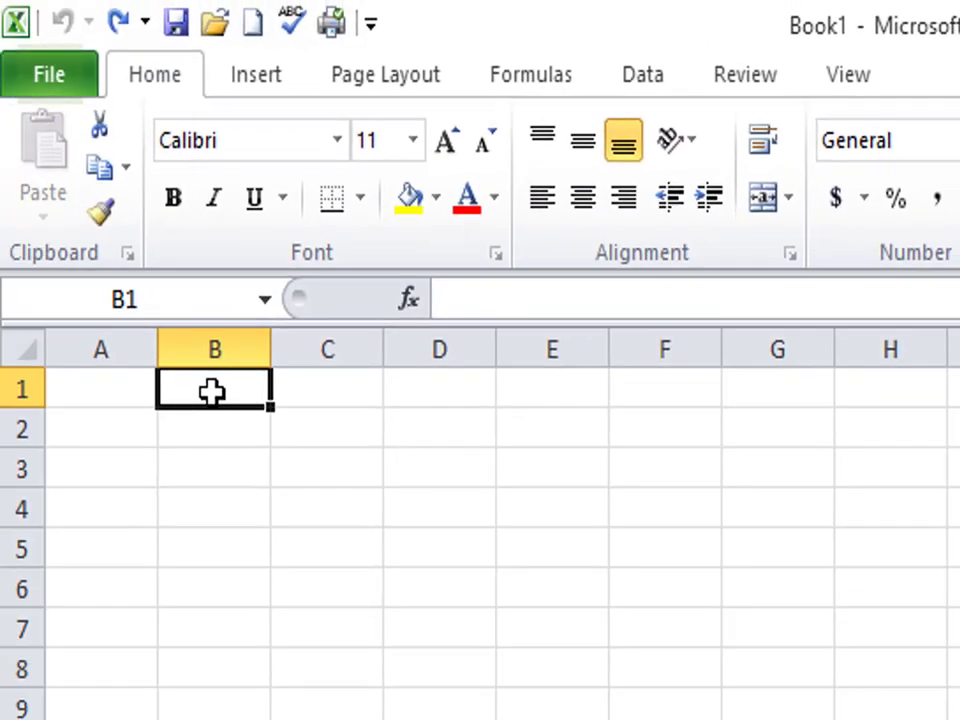
Enter 'LM TECHS EDUCATION' in cell A1, correcting a typo
{"action": "left_click", "coordinate": [97, 393]}
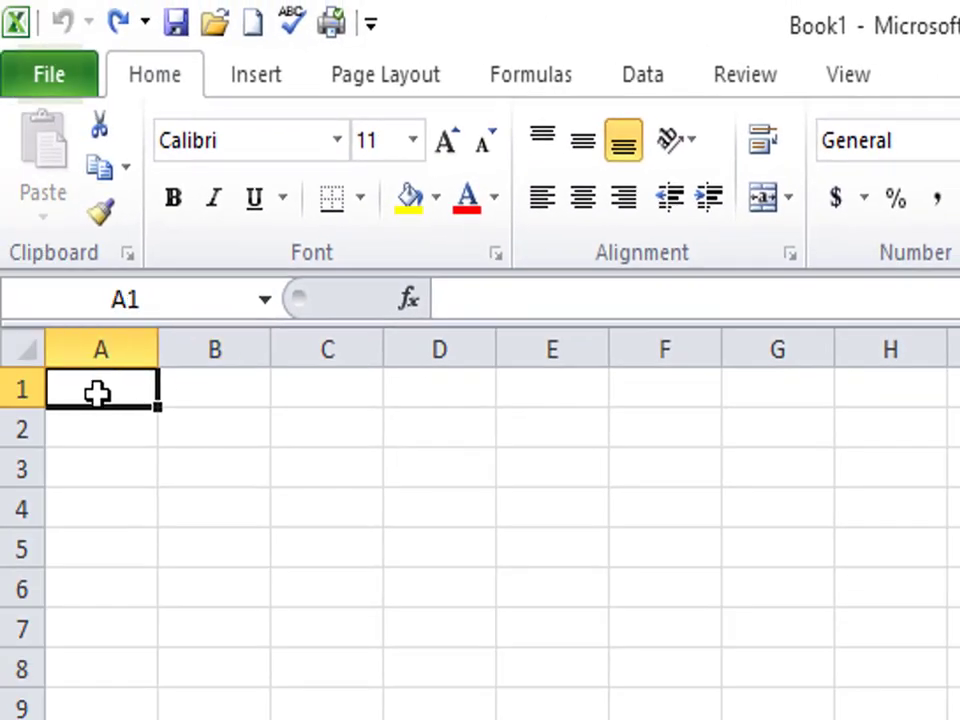
{"action": "type", "text": "LM R"}
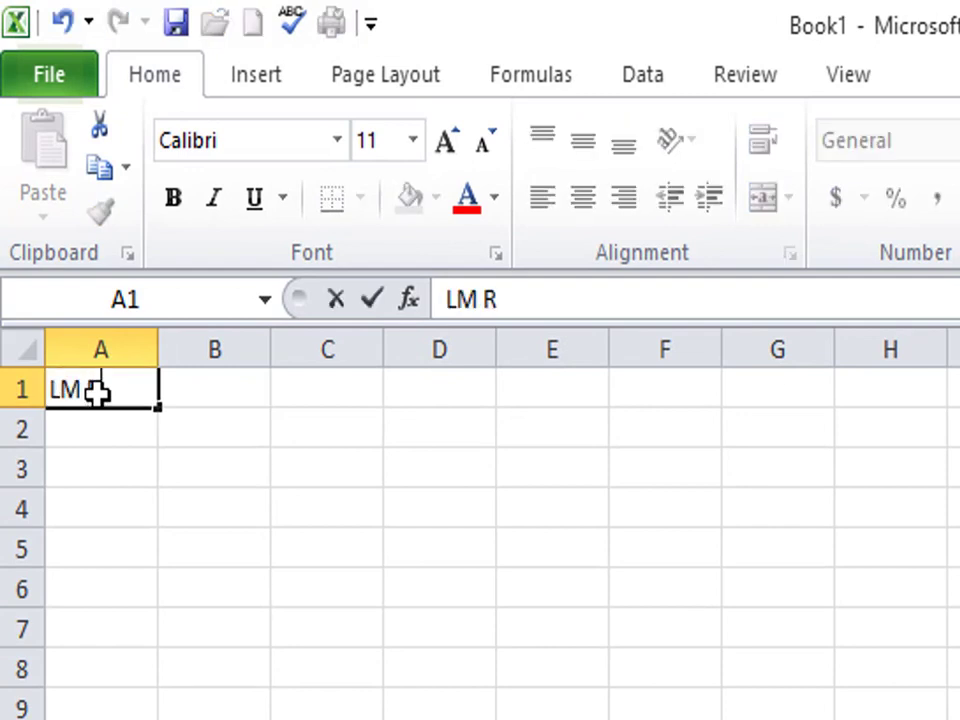
{"action": "key", "text": "BackSpace"}
{"action": "type", "text": "TE"}
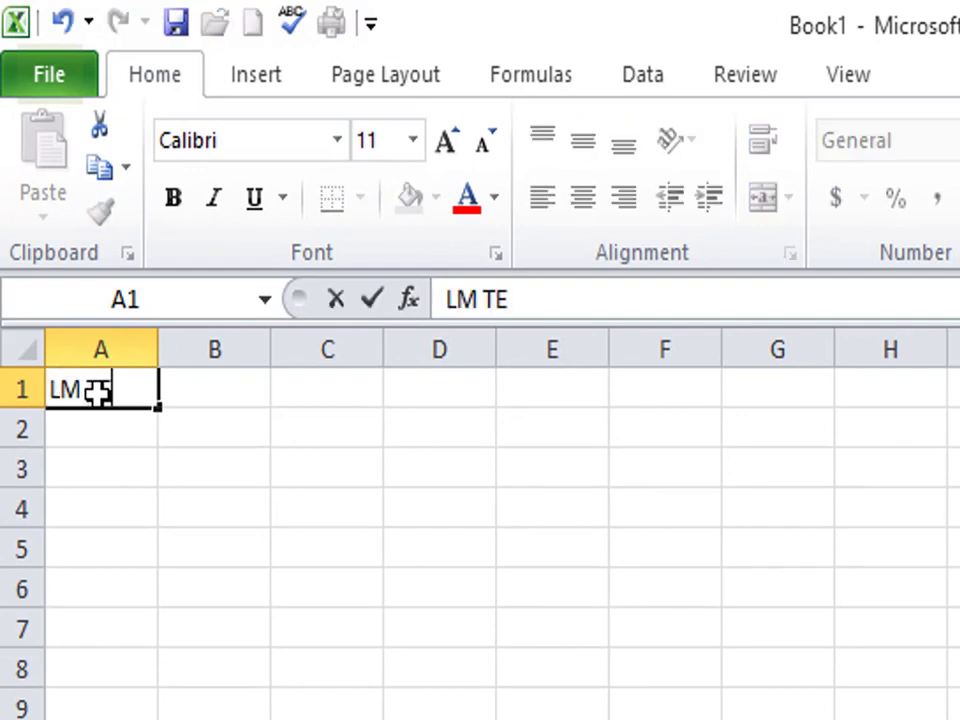
{"action": "type", "text": "CHS"}
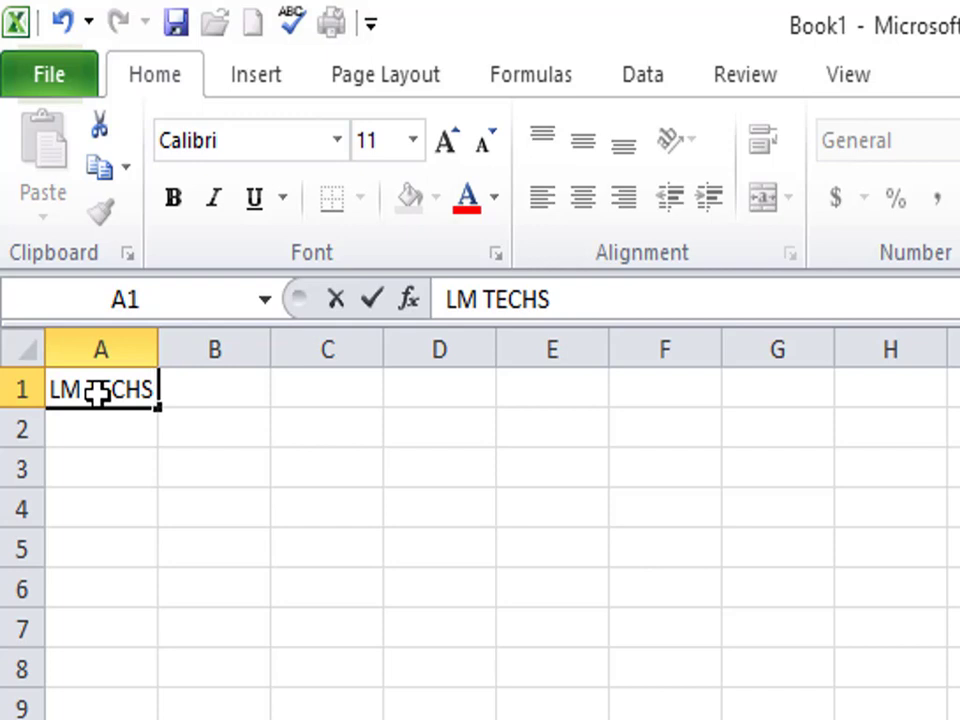
{"action": "type", "text": " EDUCA"}
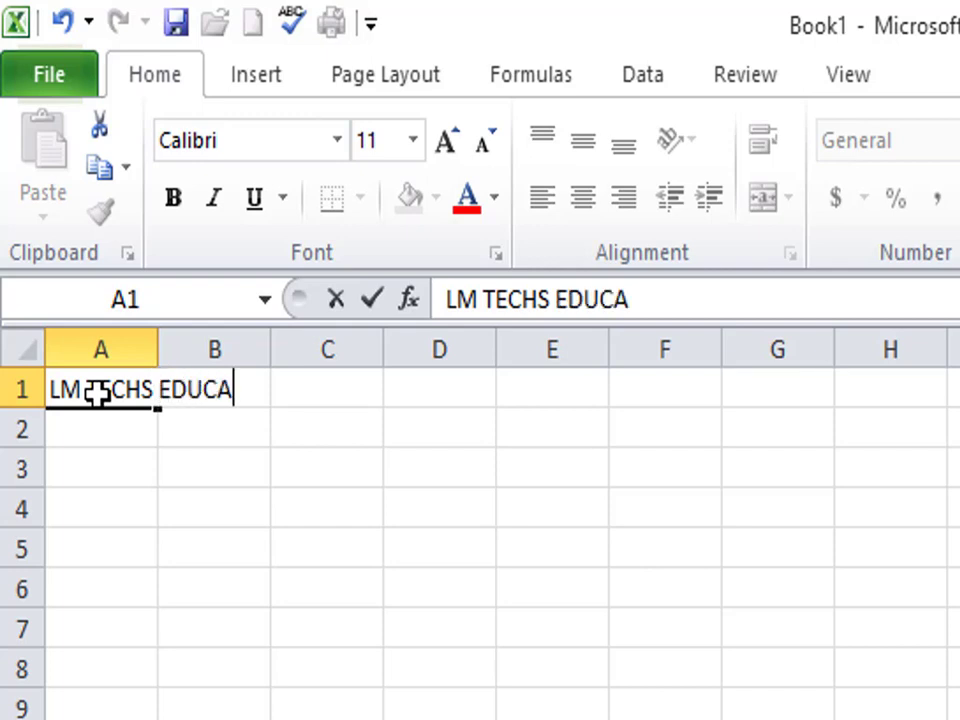
{"action": "type", "text": "TION"}
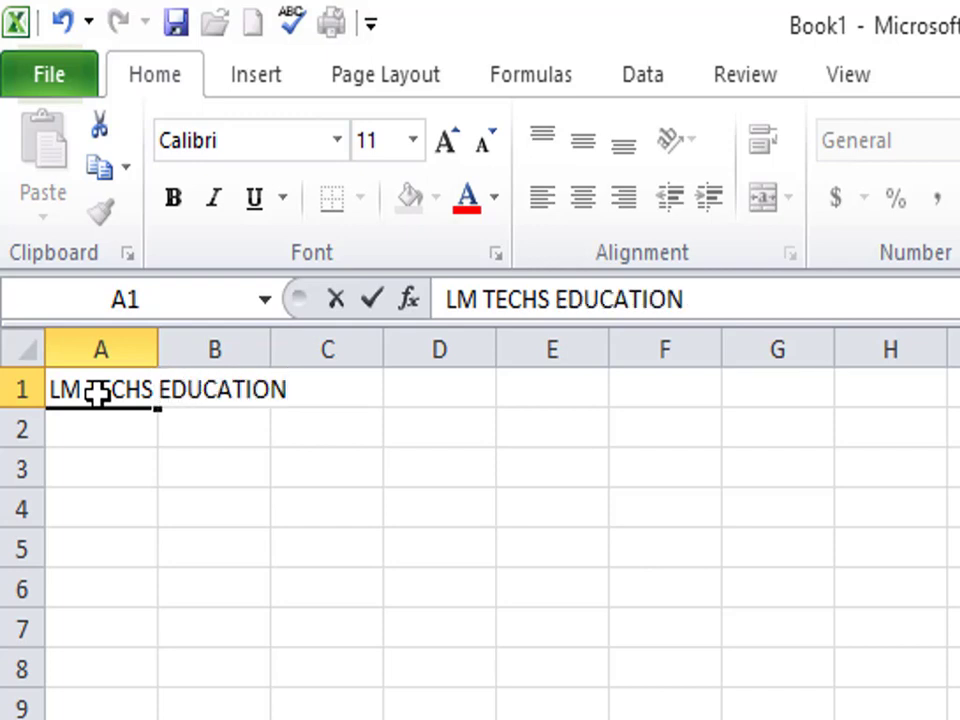
{"action": "left_click", "coordinate": [103, 544]}
{"action": "left_click", "coordinate": [108, 390]}
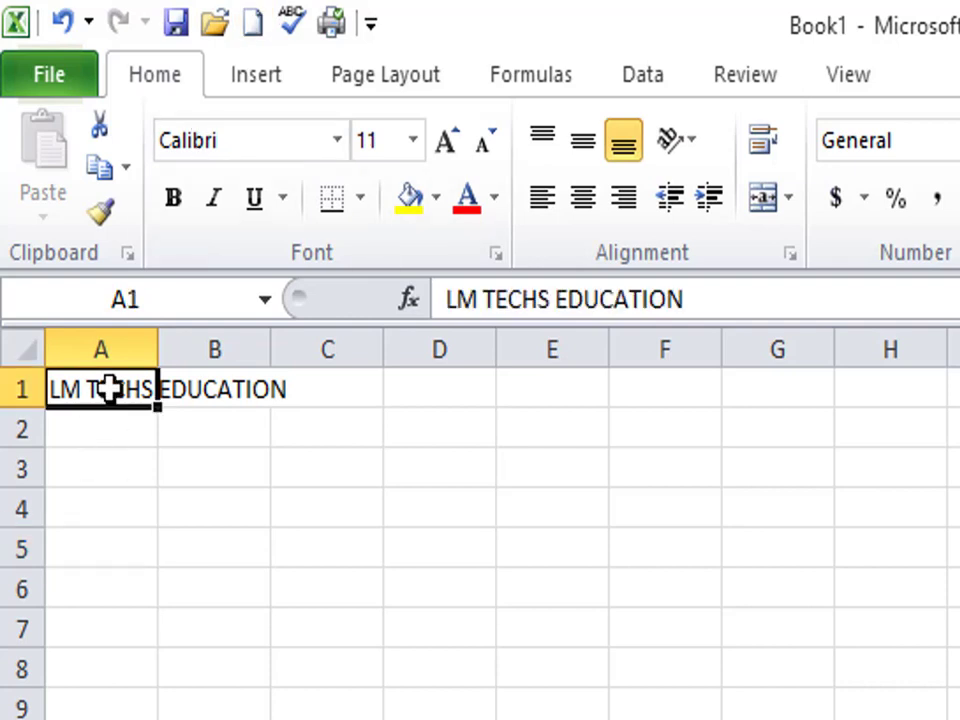
{"action": "left_click", "coordinate": [163, 551]}
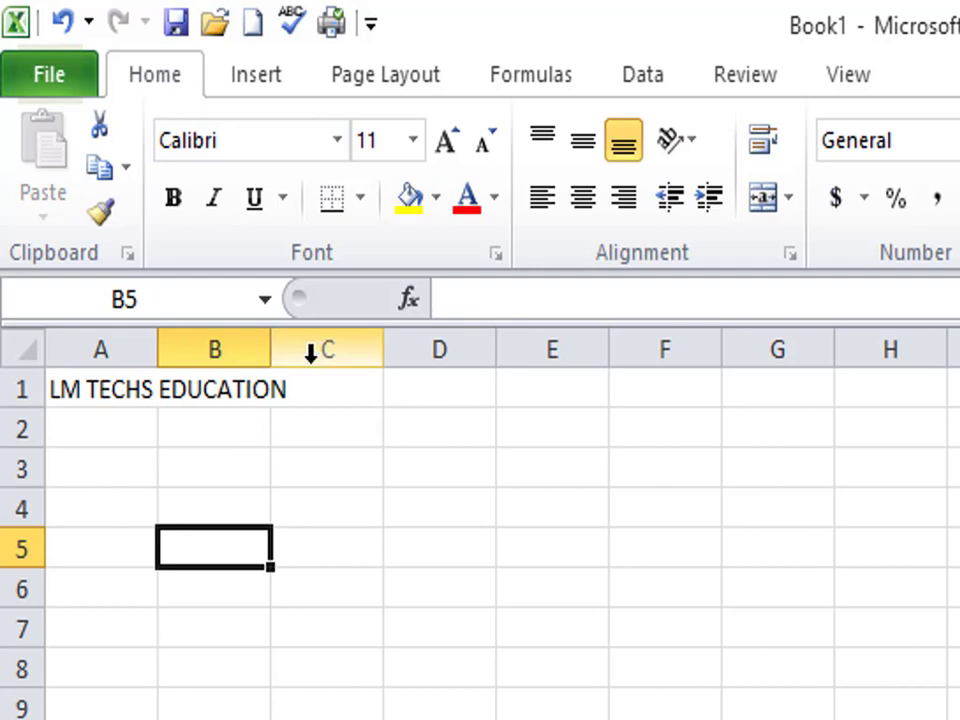
Enter 'HI' in cell B1, cutting off A1's overflowing text
{"action": "left_click", "coordinate": [204, 388]}
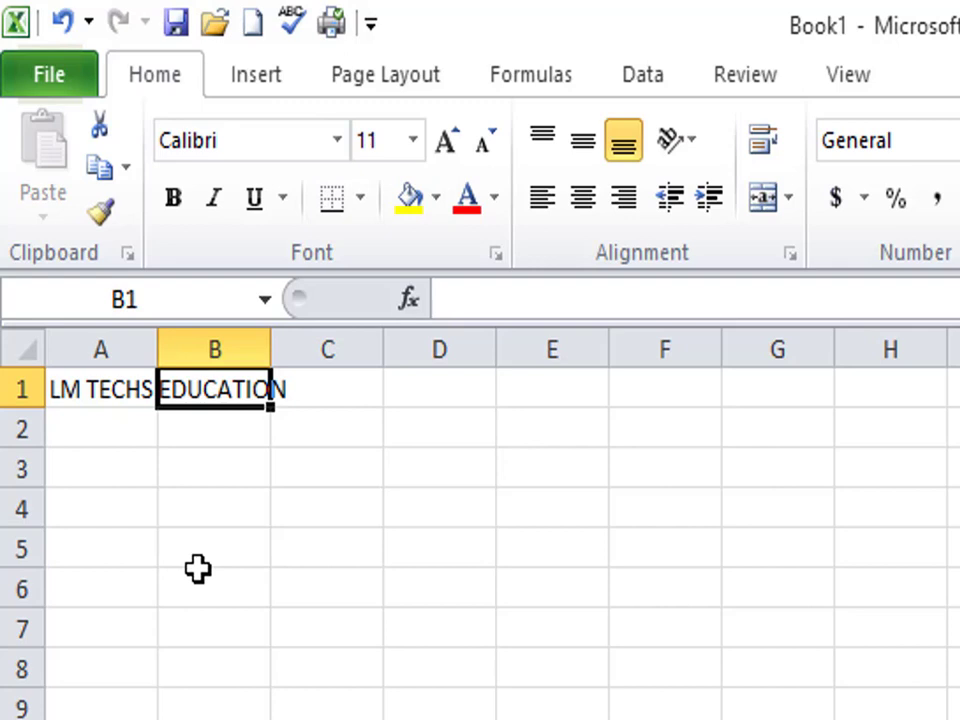
{"action": "type", "text": "HI"}
{"action": "left_click", "coordinate": [127, 663]}
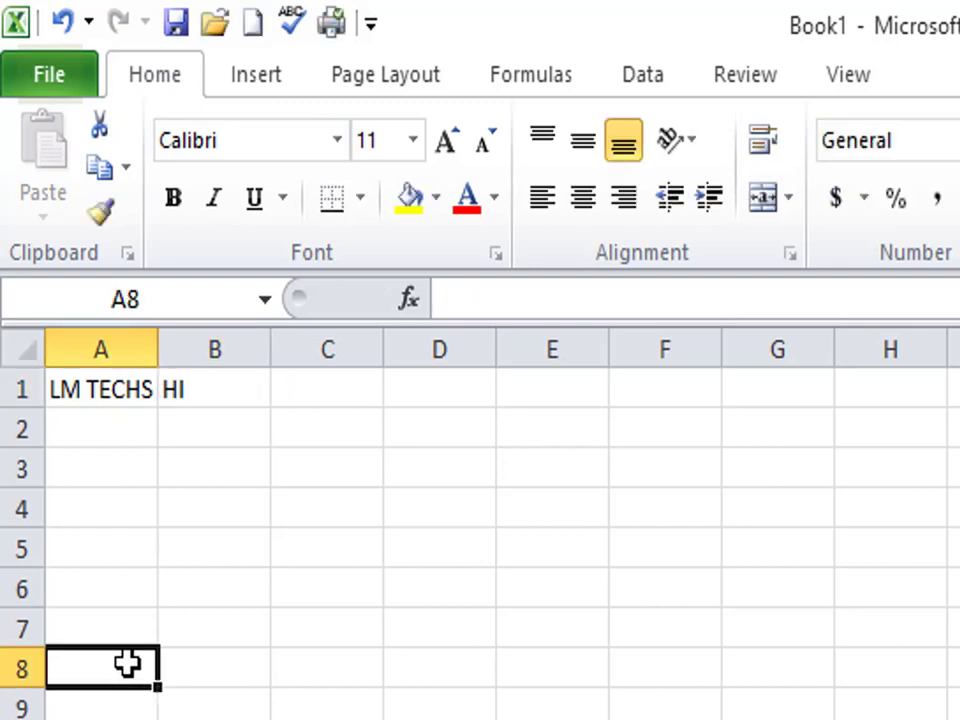
{"action": "left_click", "coordinate": [101, 377]}
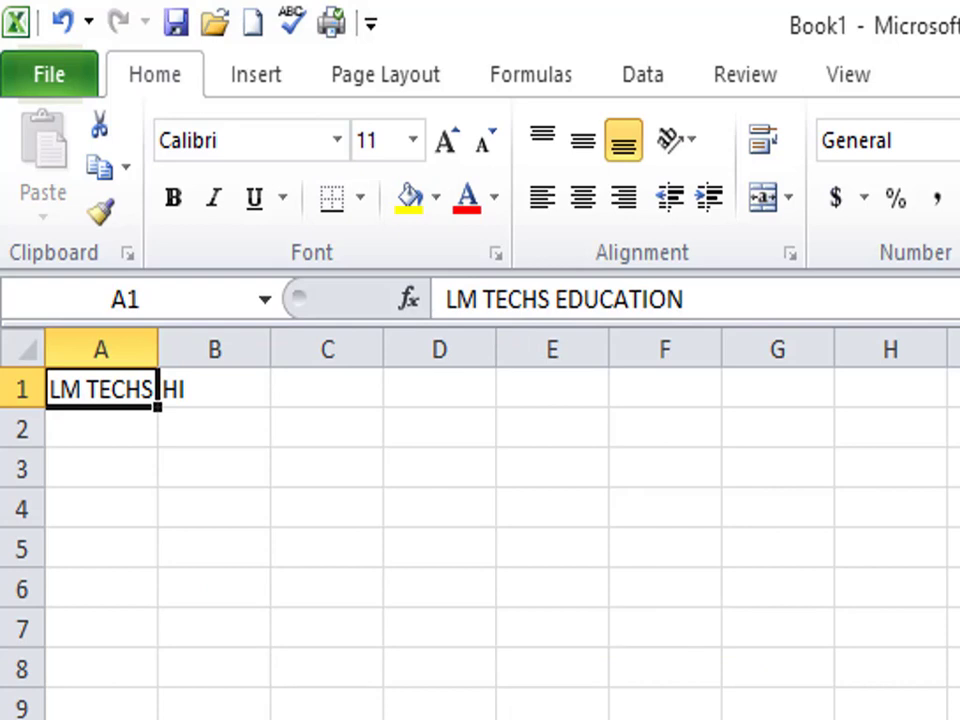
{"action": "left_click", "coordinate": [100, 719]}
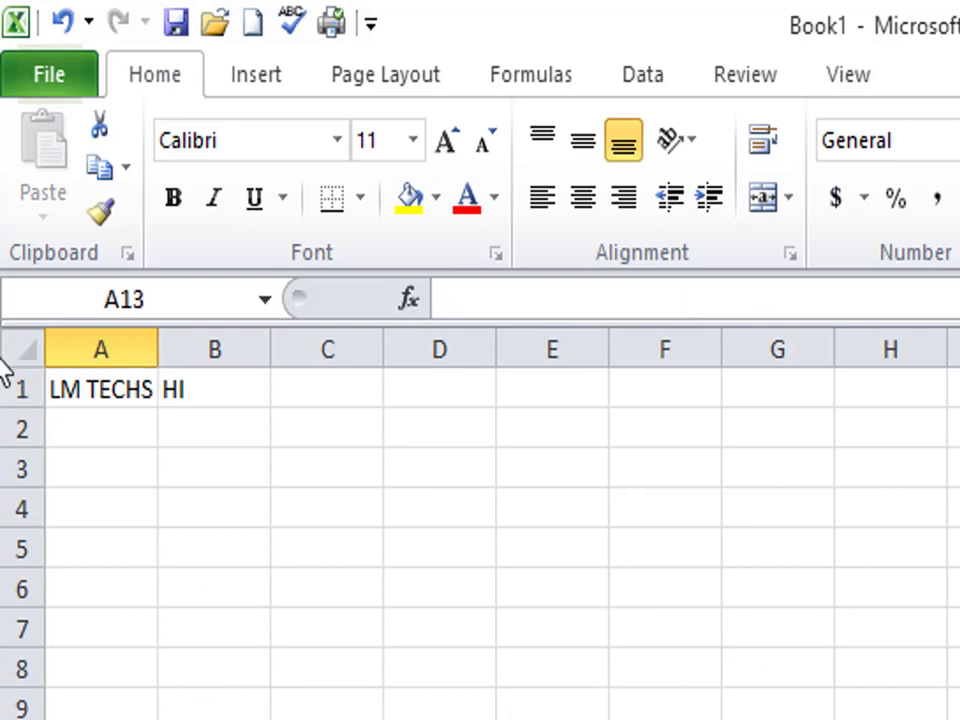
Apply Wrap Text to cell A1 so its title wraps onto three lines
{"action": "left_click", "coordinate": [111, 390]}
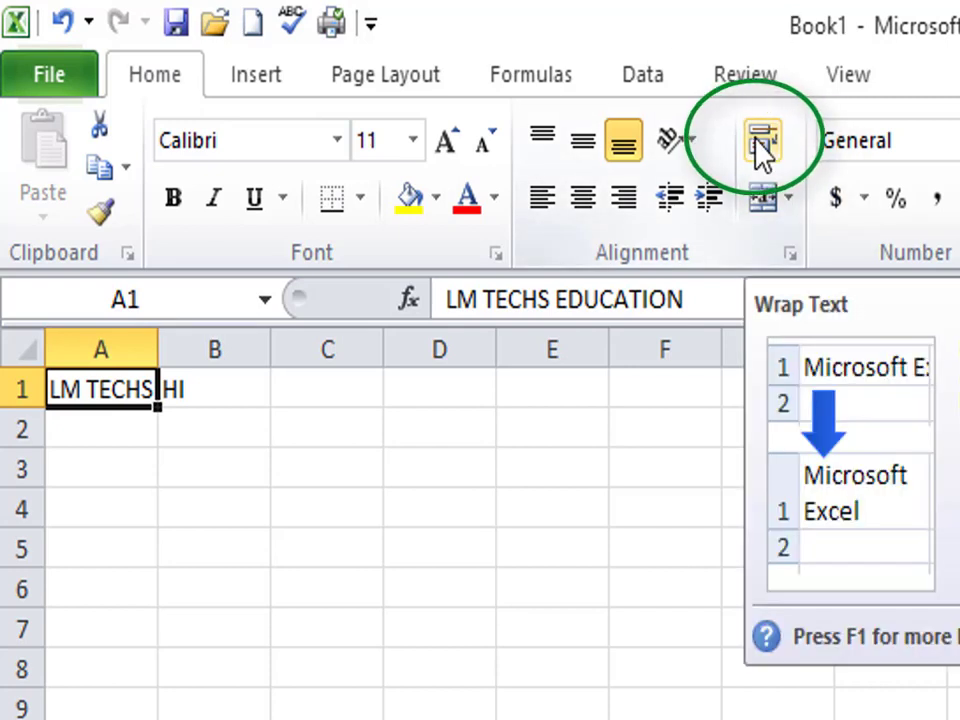
{"action": "left_click", "coordinate": [760, 150]}
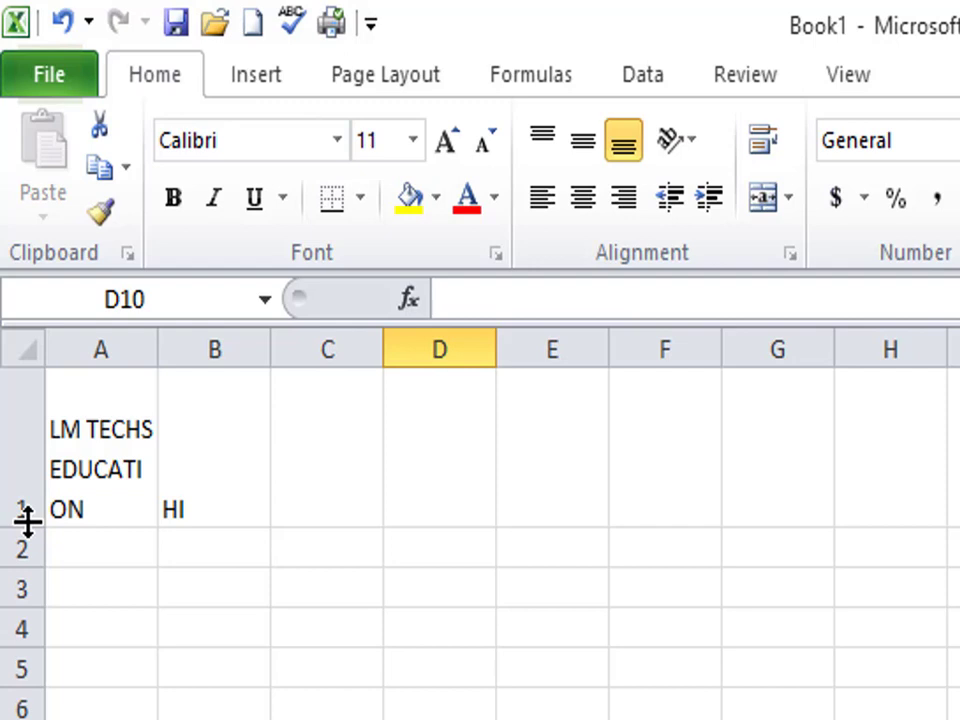
Make row 1 much taller and widen column A to fit 'LM TECHS EDUCATION' on one line
{"action": "left_click_drag", "start_coordinate": [27, 520], "coordinate": [27, 458]}
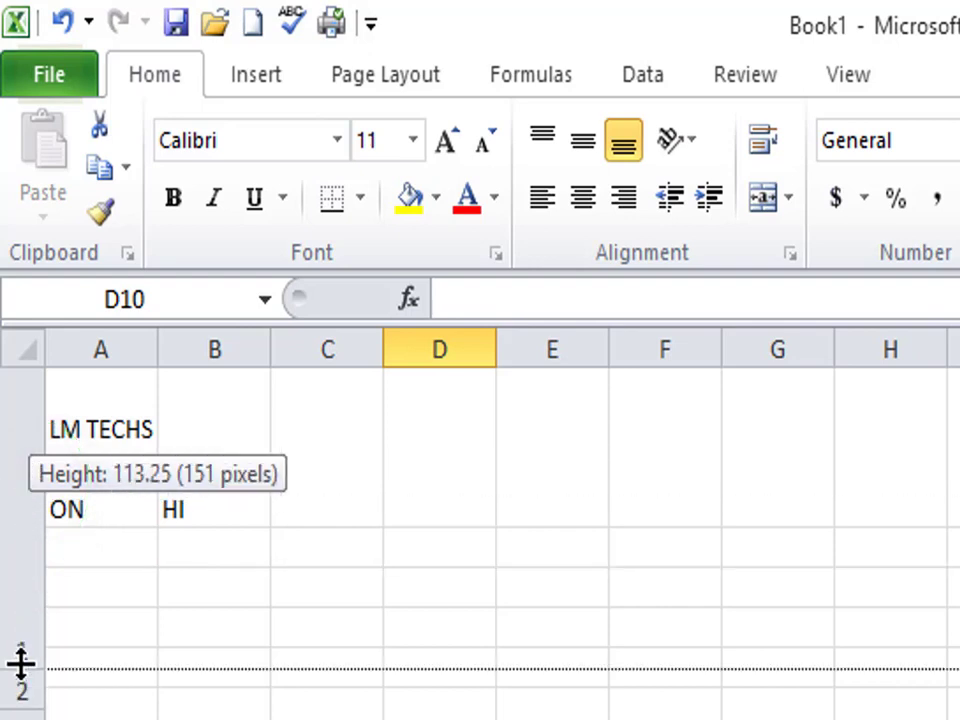
{"action": "mouse_move", "coordinate": [27, 458]}
{"action": "left_mouse_down"}
{"action": "mouse_move", "coordinate": [19, 666]}
{"action": "mouse_move", "coordinate": [21, 462]}
{"action": "left_mouse_up"}
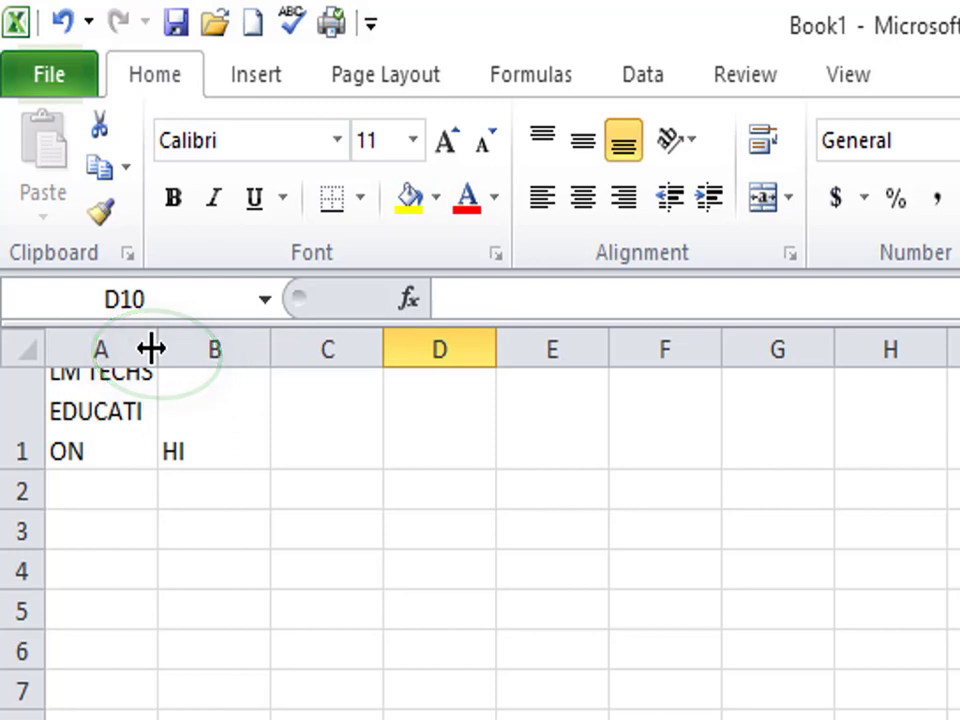
{"action": "left_click_drag", "start_coordinate": [151, 348], "coordinate": [345, 349]}
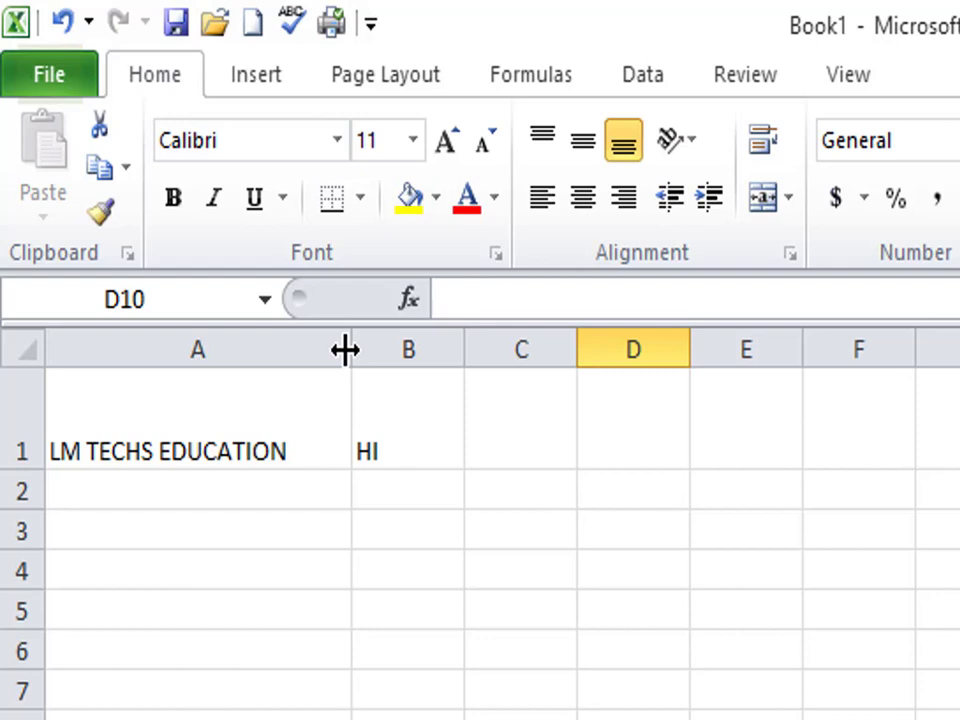
Try left, right and top alignment on A1, ending with Center and Middle Align
{"action": "left_click", "coordinate": [255, 432]}
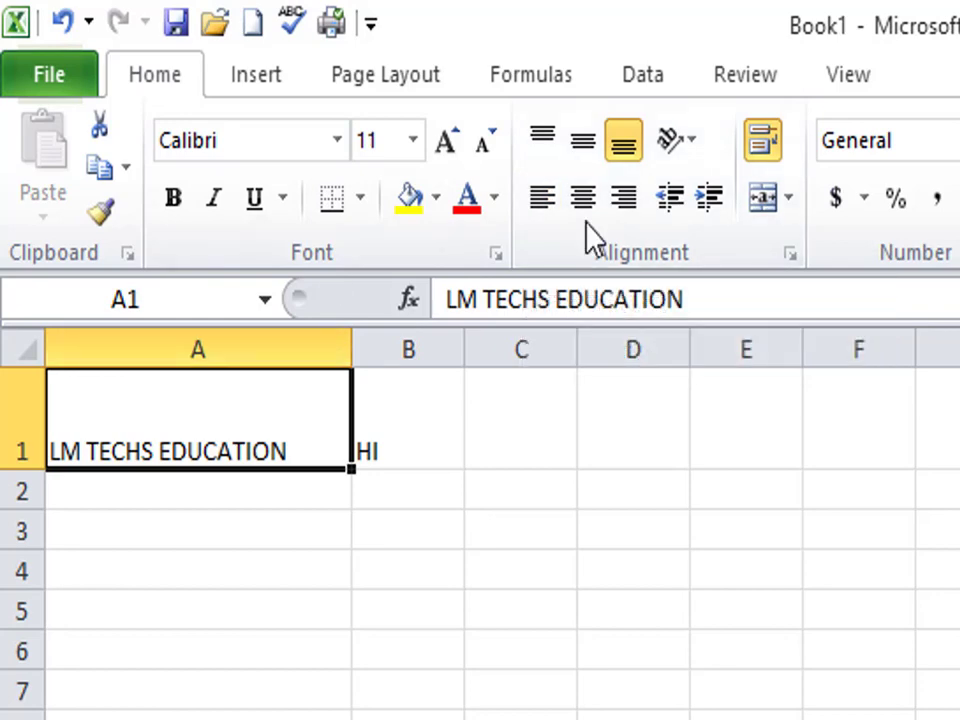
{"action": "left_click", "coordinate": [538, 198]}
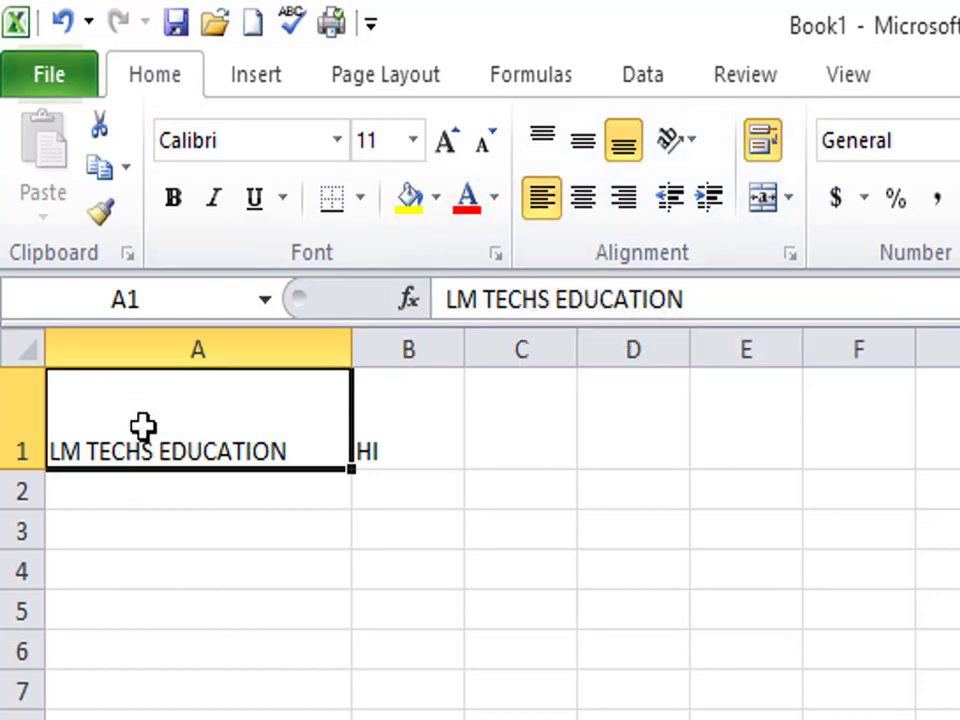
{"action": "left_click", "coordinate": [622, 200]}
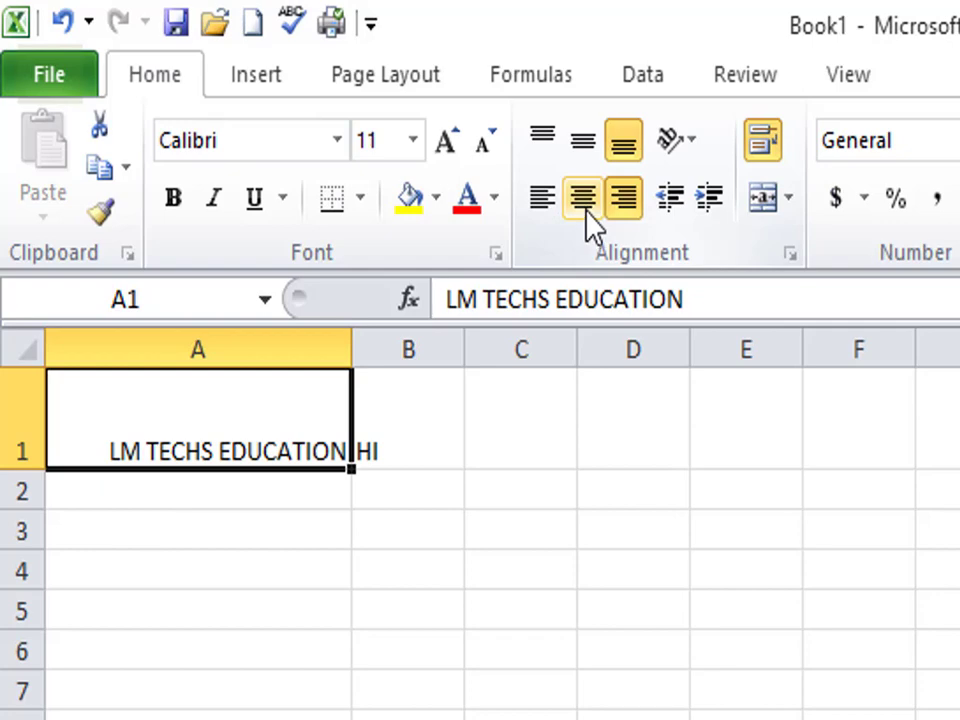
{"action": "left_click", "coordinate": [592, 224]}
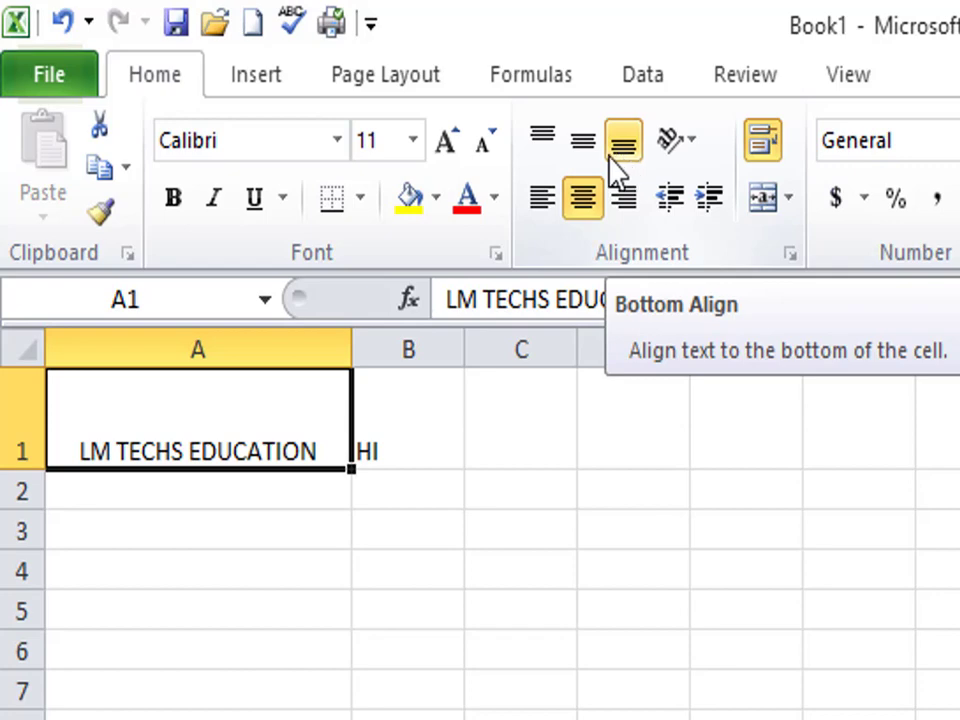
{"action": "left_click", "coordinate": [548, 146]}
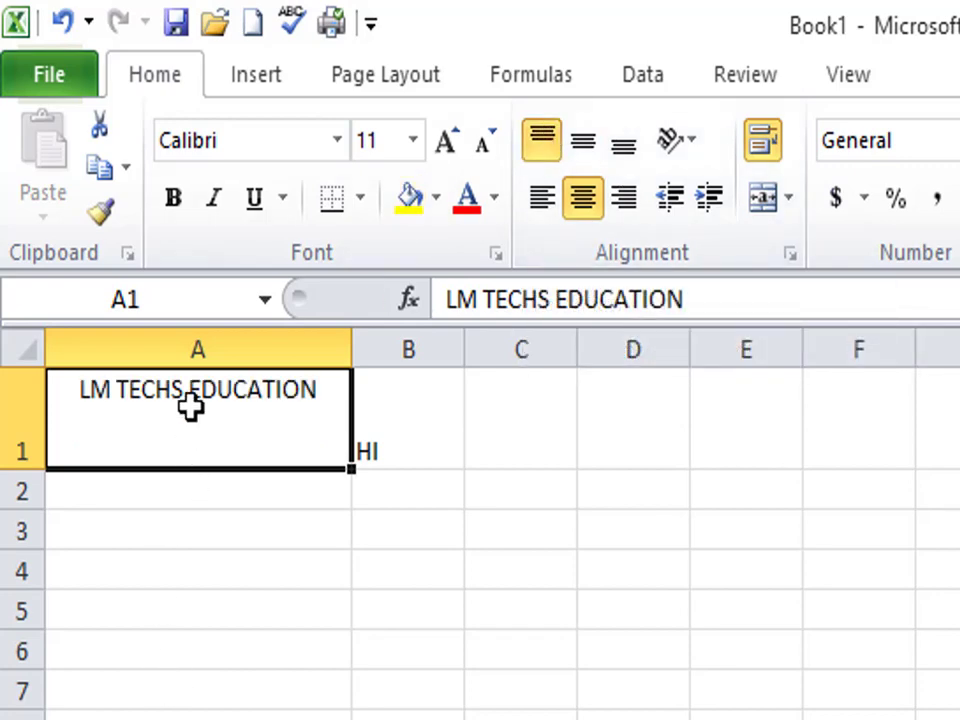
{"action": "left_click", "coordinate": [588, 158]}
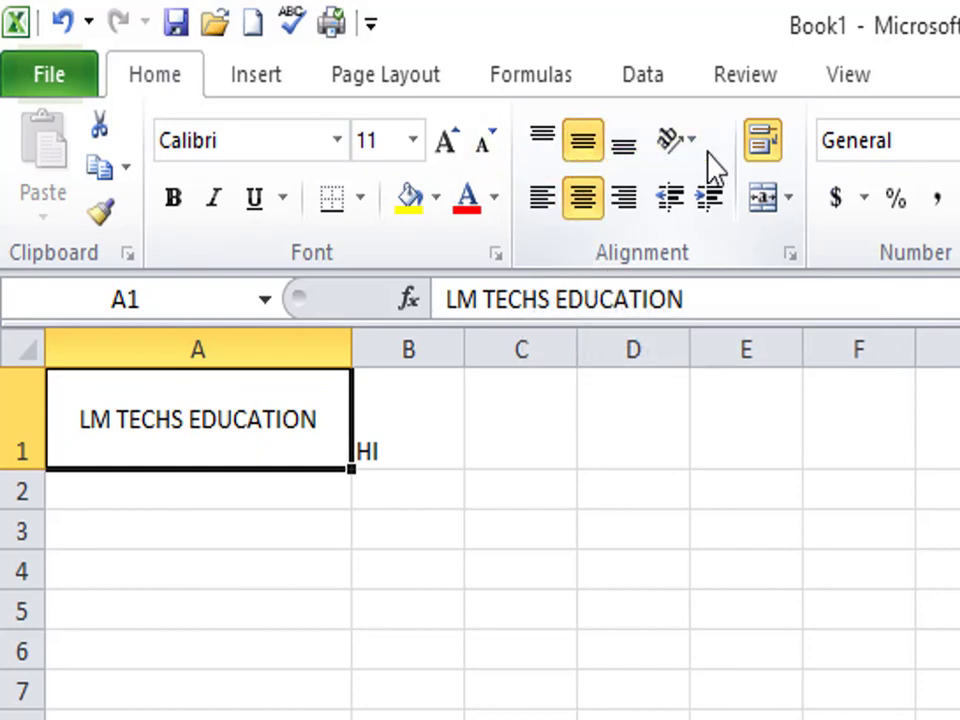
Type 'HELLO STUDENTS' into cell E5 and reselect E5
{"action": "left_click", "coordinate": [490, 640]}
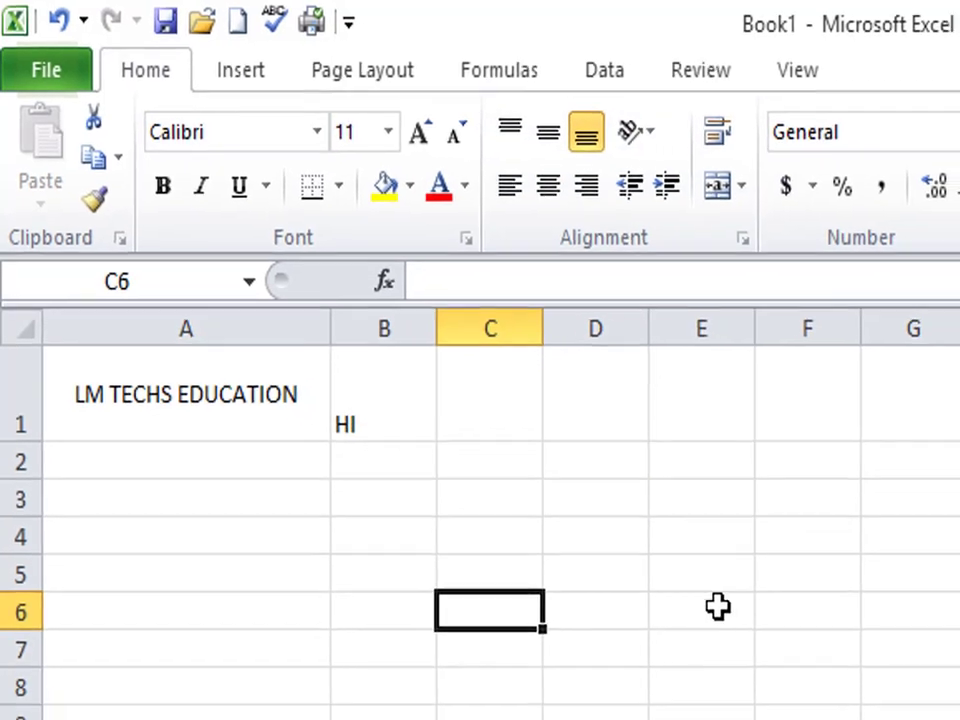
{"action": "left_click", "coordinate": [492, 404]}
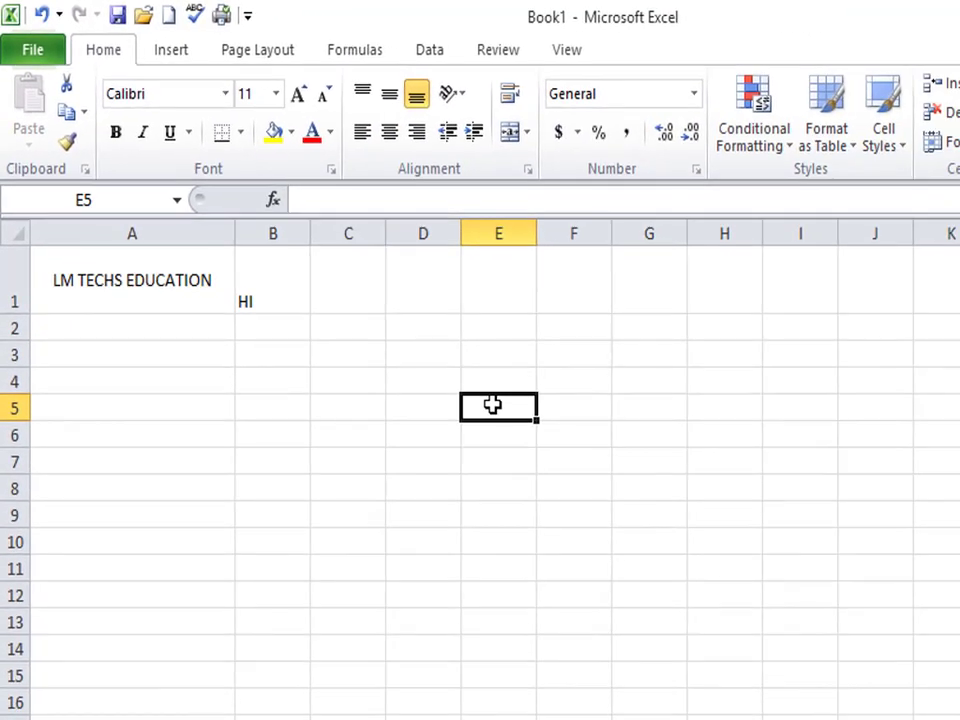
{"action": "type", "text": "HELLO"}
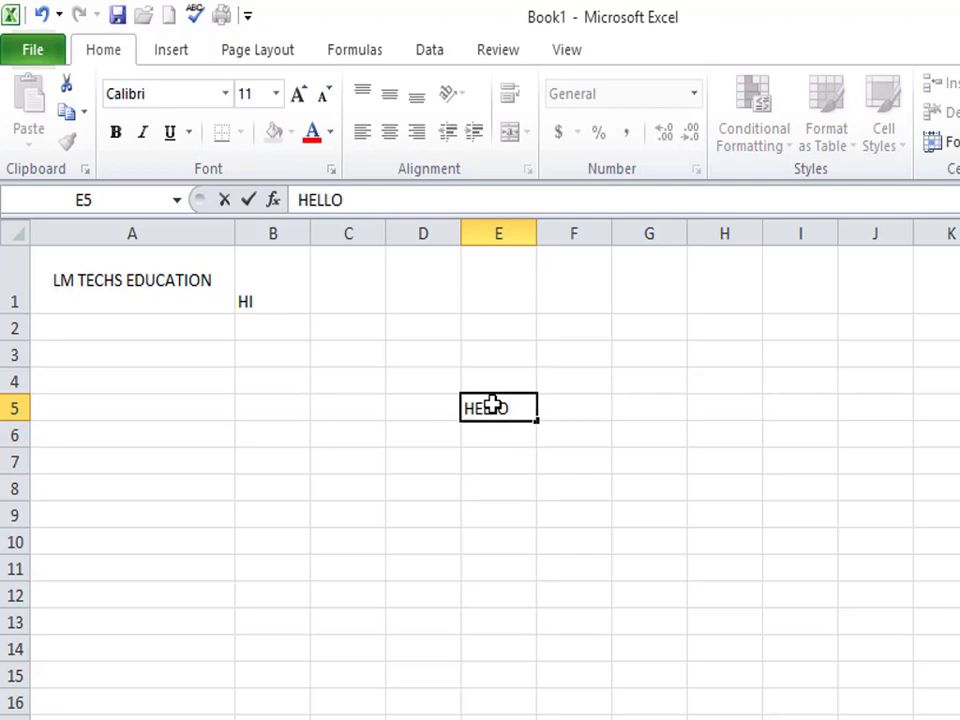
{"action": "type", "text": "T"}
{"action": "type", "text": "UDENTS"}
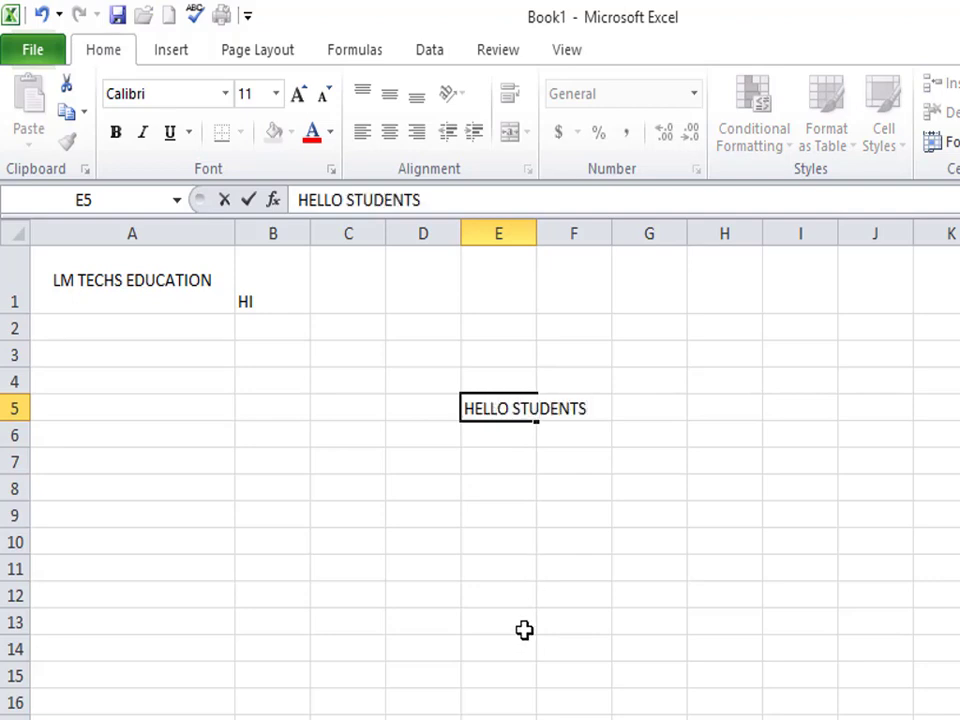
{"action": "left_click_drag", "start_coordinate": [525, 630], "coordinate": [500, 650]}
{"action": "left_click", "coordinate": [495, 400]}
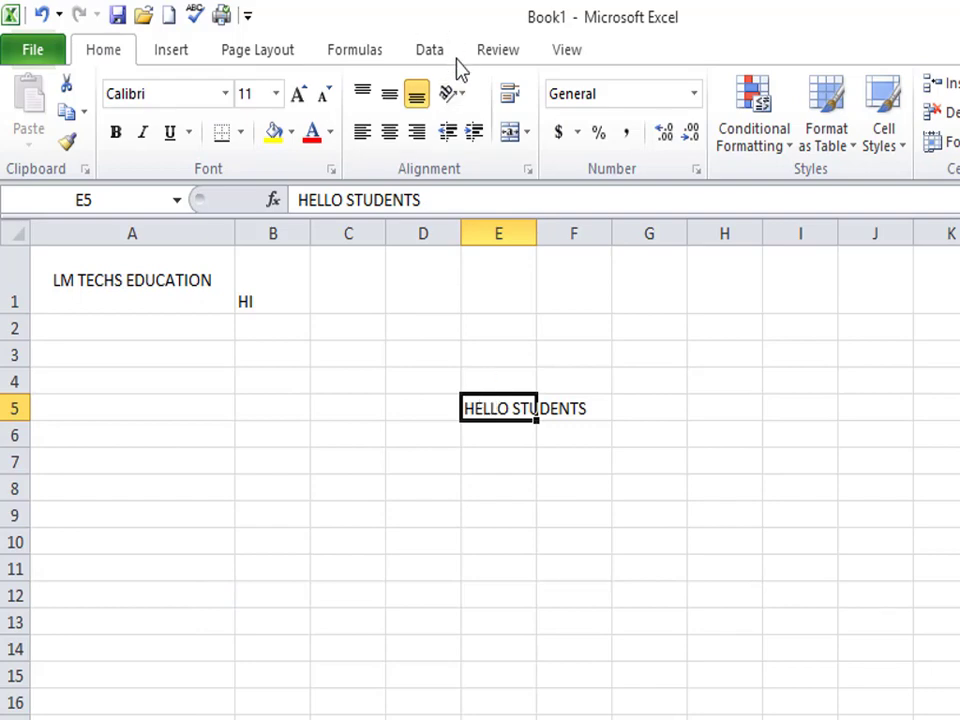
Try Angle Counterclockwise, Angle Clockwise and Vertical Text orientations on E5
{"action": "left_click", "coordinate": [460, 100]}
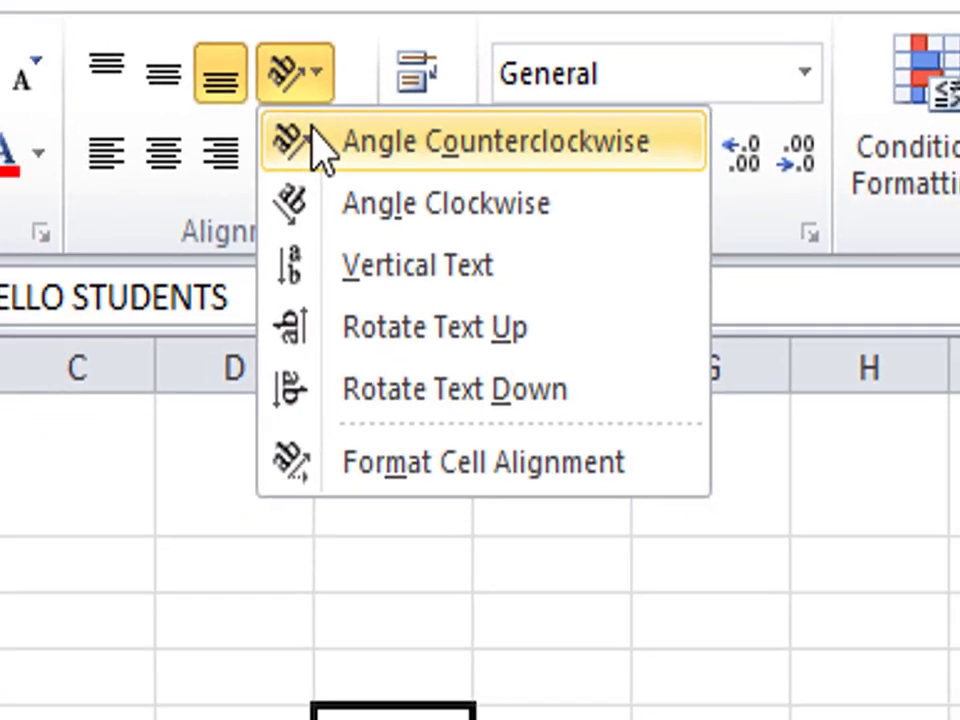
{"action": "left_click", "coordinate": [258, 150]}
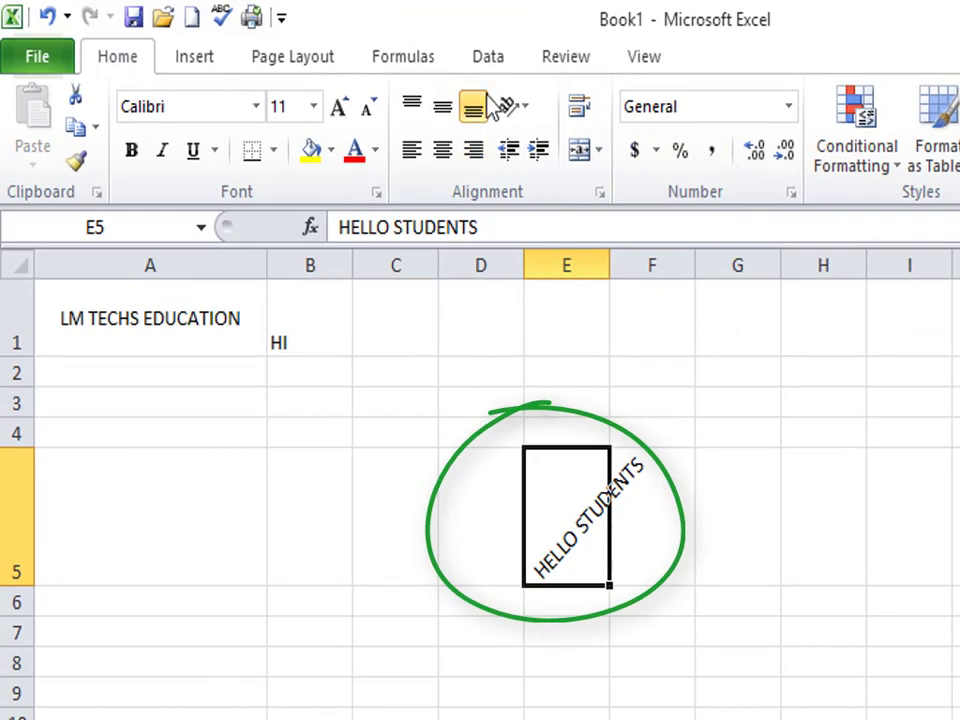
{"action": "left_click", "coordinate": [525, 108]}
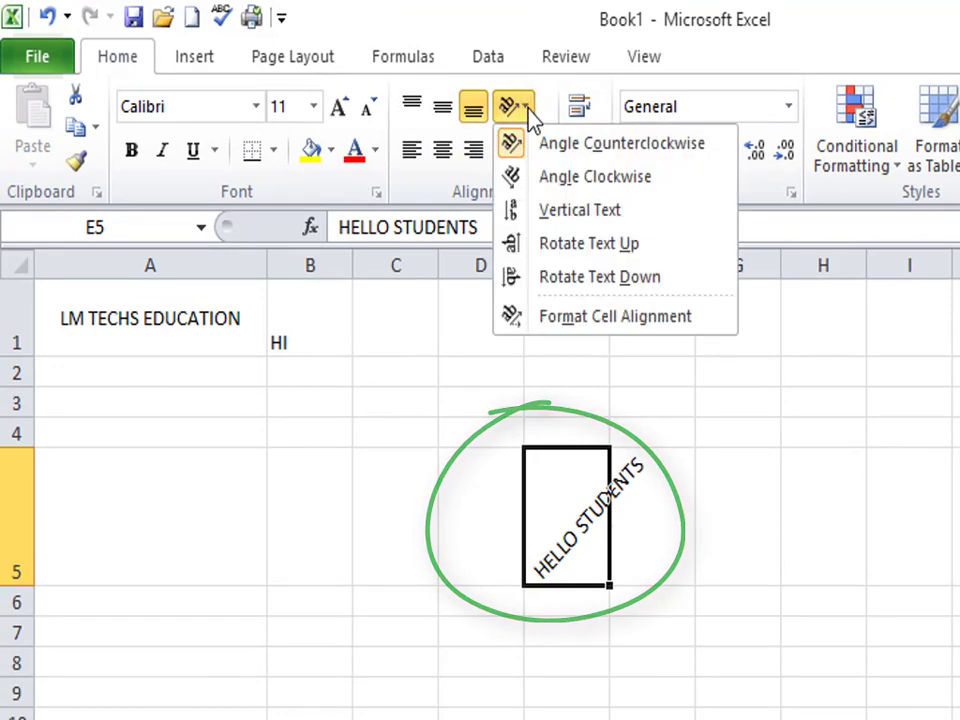
{"action": "left_click", "coordinate": [546, 180]}
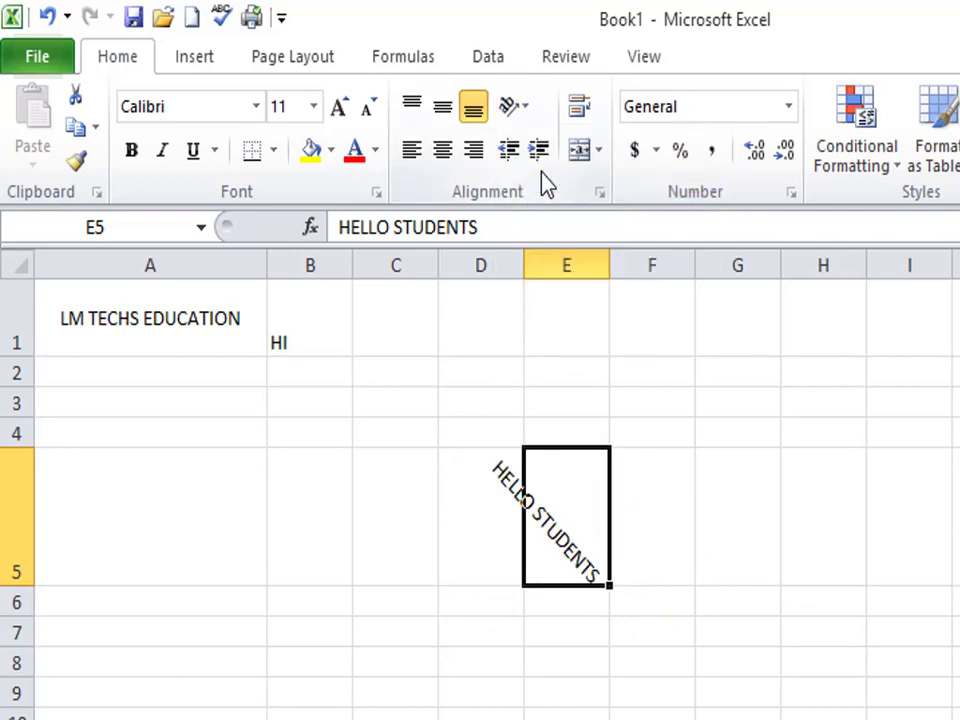
{"action": "left_click", "coordinate": [518, 106]}
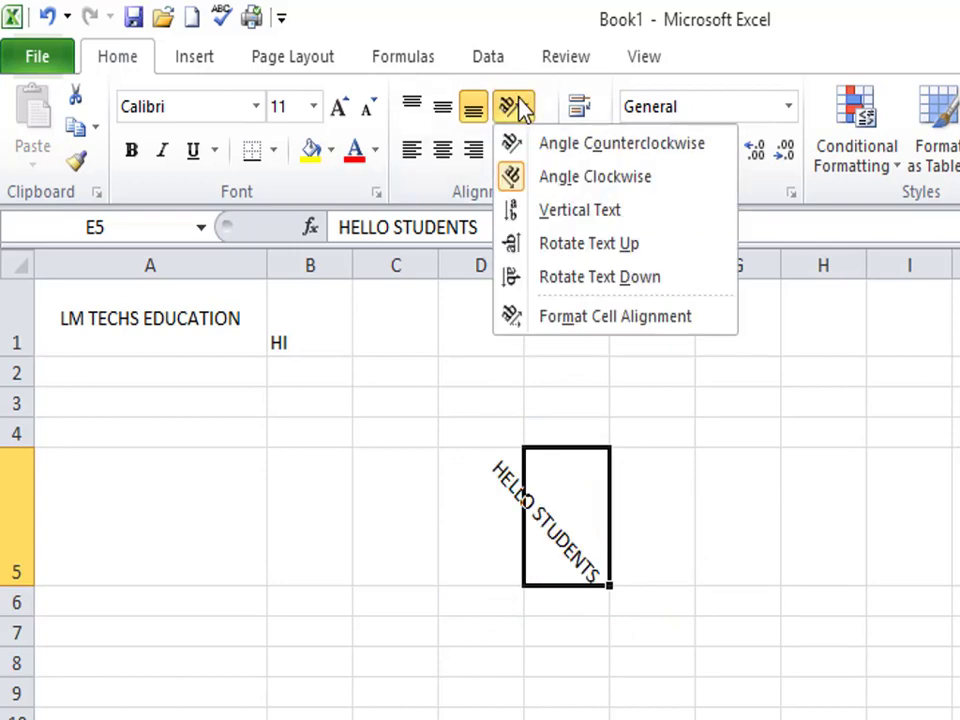
{"action": "left_click", "coordinate": [549, 218]}
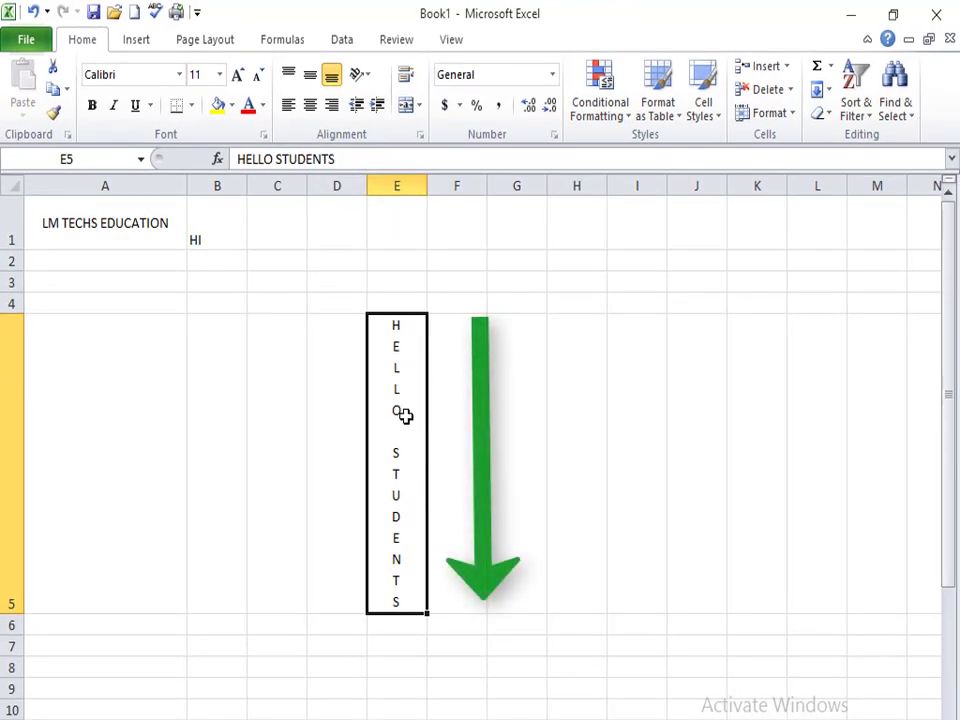
Rotate the E5 text upward, then settle on Rotate Text Down
{"action": "left_click", "coordinate": [366, 76]}
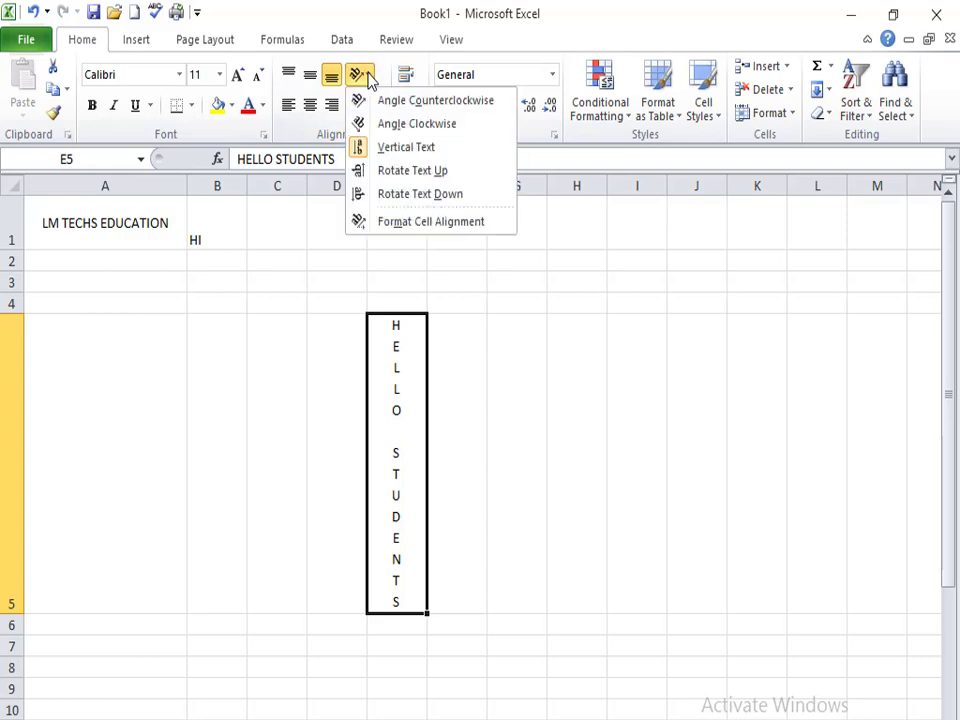
{"action": "left_click", "coordinate": [392, 172]}
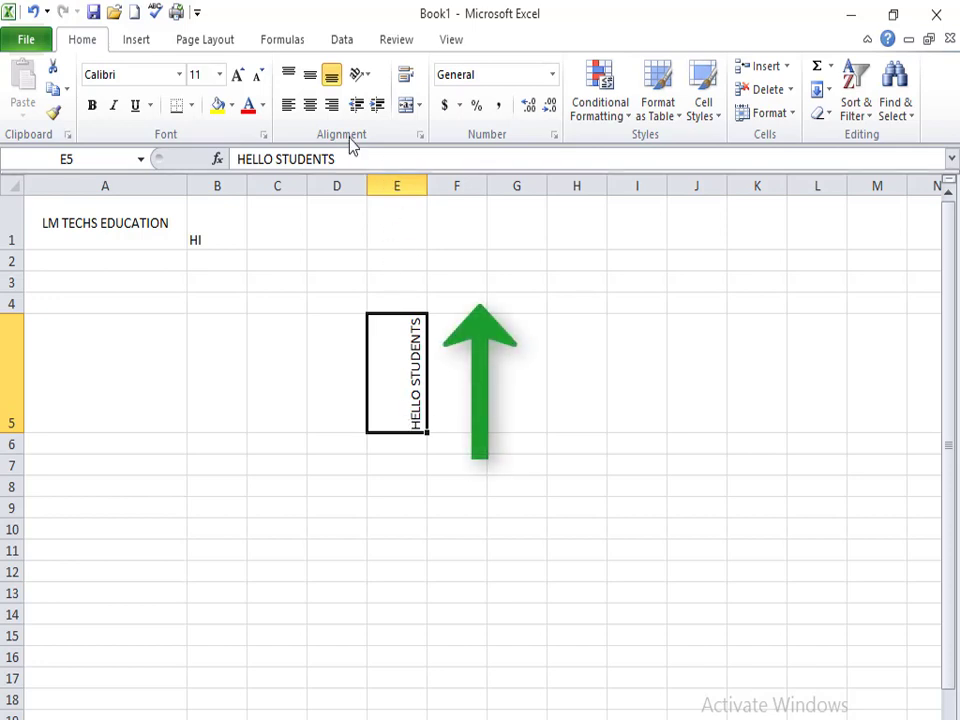
{"action": "left_click", "coordinate": [362, 74]}
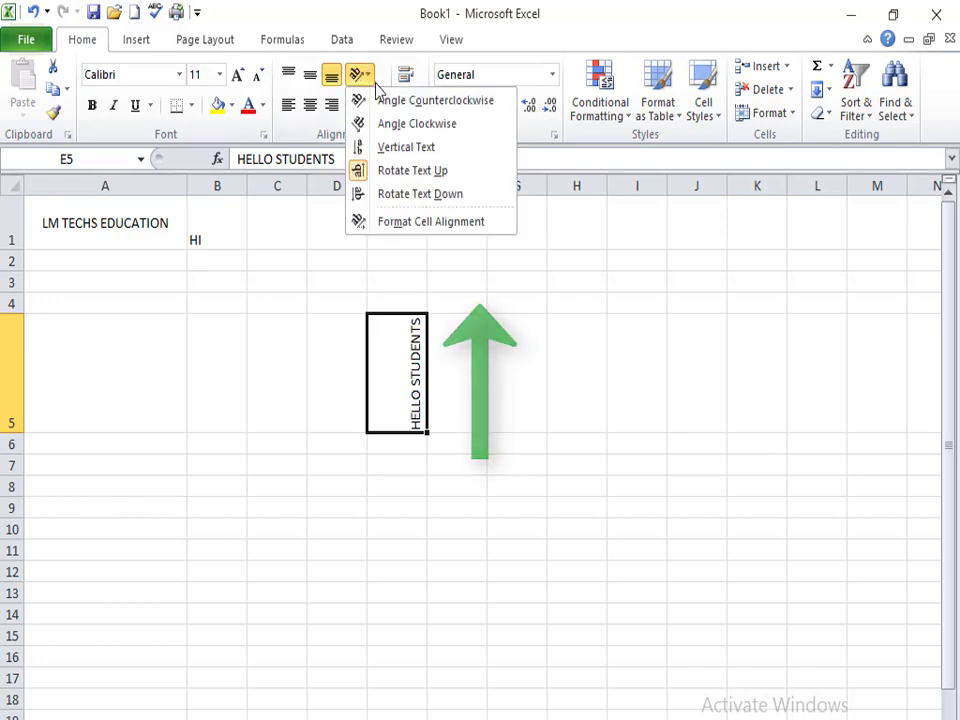
{"action": "left_click", "coordinate": [400, 197]}
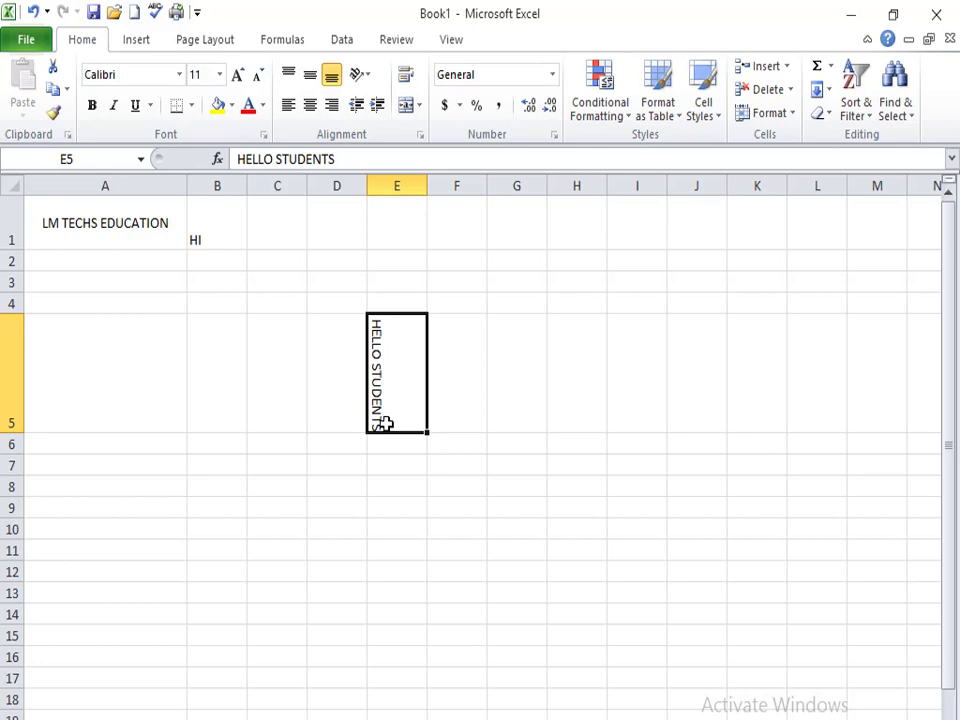
{"action": "left_click", "coordinate": [366, 76]}
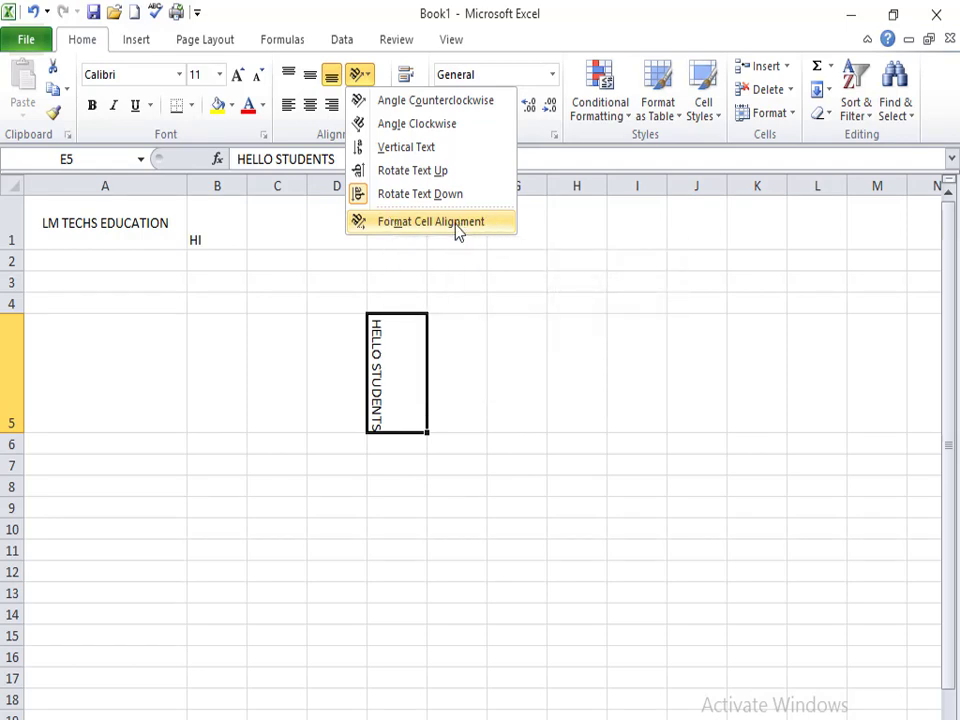
In Format Cells alignment for E5, set the text orientation to -50 degrees
{"action": "left_click", "coordinate": [383, 229]}
{"action": "mouse_move", "coordinate": [361, 163]}
{"action": "left_mouse_down"}
{"action": "mouse_move", "coordinate": [380, 148]}
{"action": "mouse_move", "coordinate": [632, 135]}
{"action": "mouse_move", "coordinate": [620, 135]}
{"action": "left_mouse_up"}
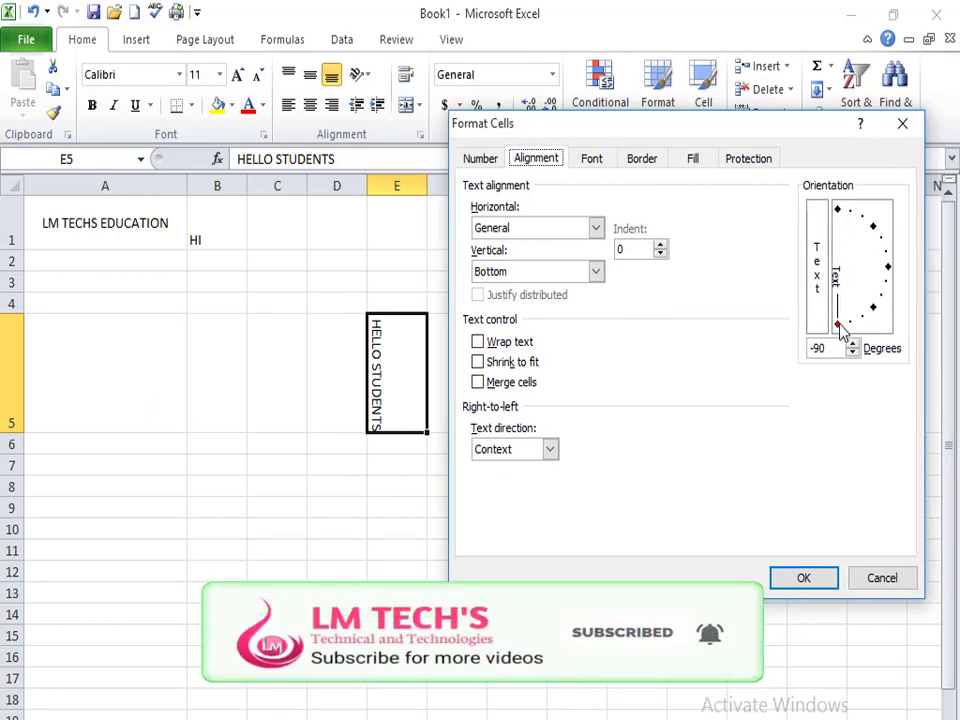
{"action": "left_click_drag", "start_coordinate": [838, 328], "coordinate": [869, 338]}
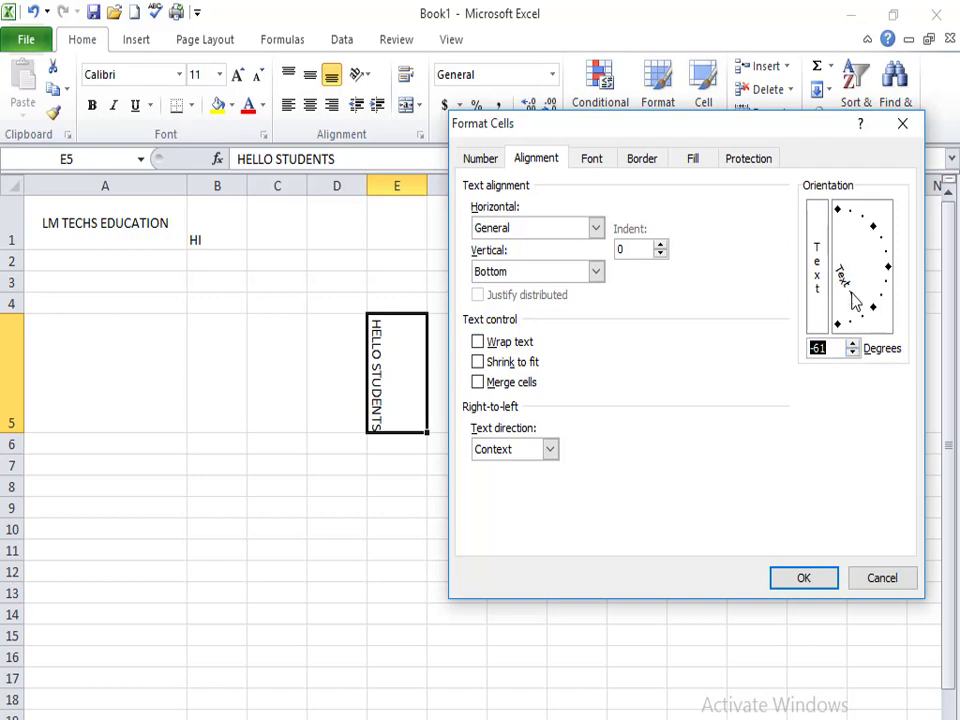
{"action": "left_click", "coordinate": [853, 345]}
{"action": "left_click", "coordinate": [853, 345]}
{"action": "left_click", "coordinate": [853, 345]}
{"action": "left_click", "coordinate": [853, 345]}
{"action": "left_click", "coordinate": [853, 345]}
{"action": "left_click", "coordinate": [853, 345]}
{"action": "left_click", "coordinate": [853, 345]}
{"action": "left_click", "coordinate": [853, 345]}
{"action": "left_click", "coordinate": [827, 337]}
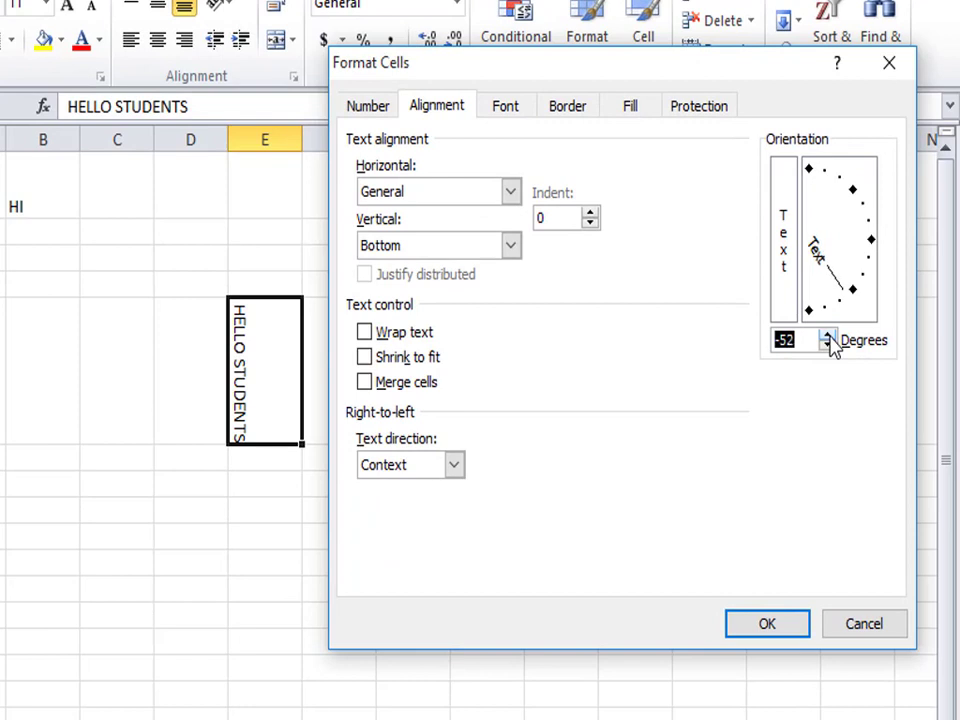
{"action": "left_click", "coordinate": [827, 337]}
{"action": "left_click", "coordinate": [827, 337]}
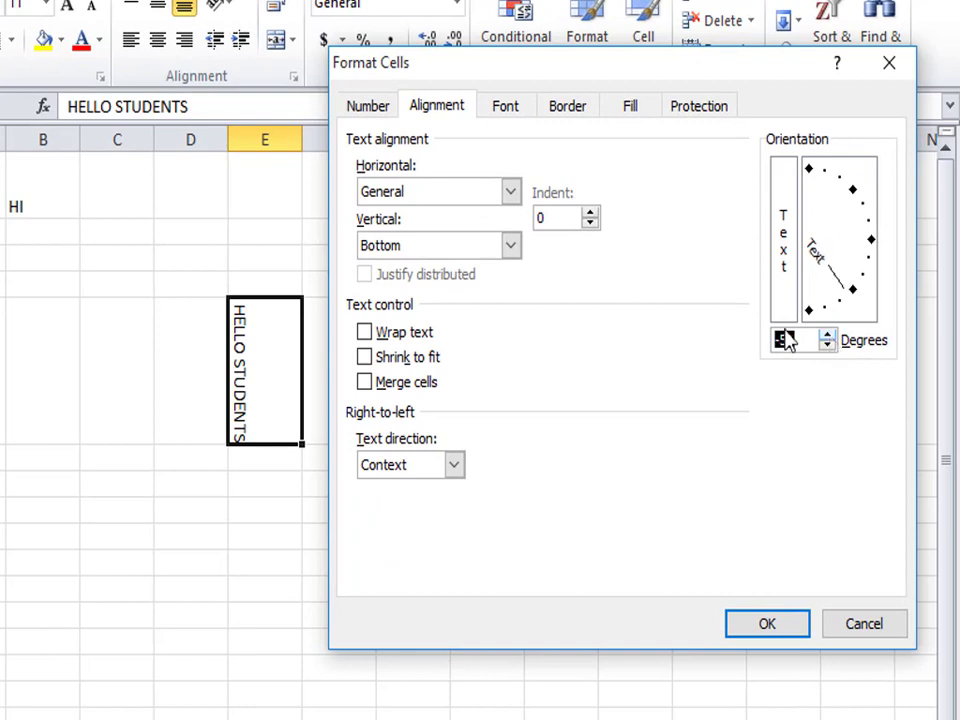
Leave wrap text, shrink to fit and merge cells off, and set text direction to Left-to-Right
{"action": "left_click", "coordinate": [372, 342]}
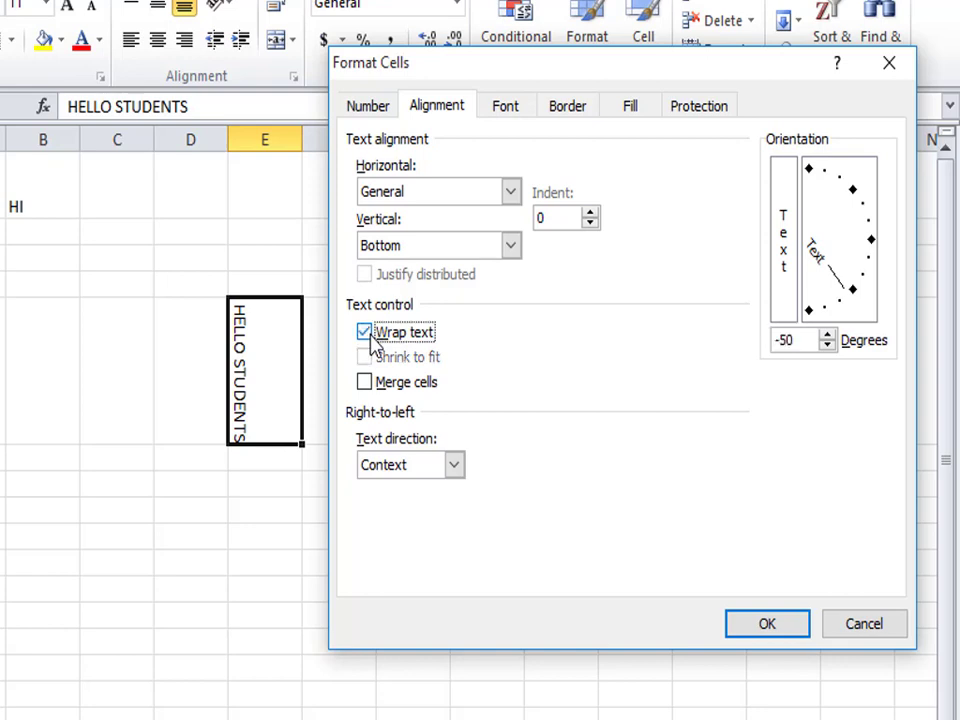
{"action": "left_click", "coordinate": [370, 334]}
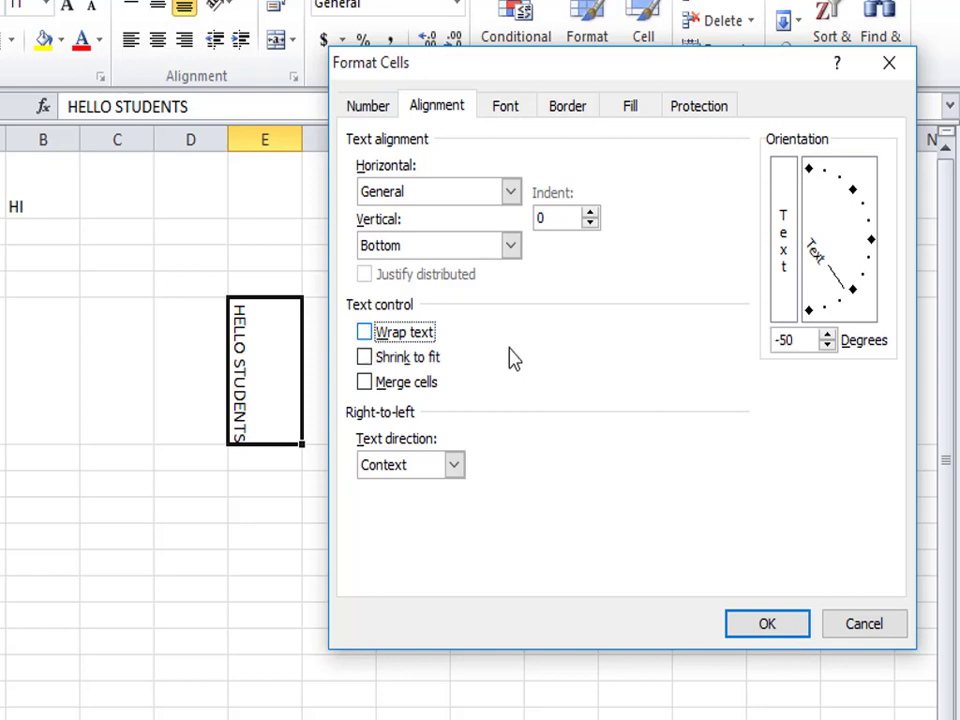
{"action": "left_click", "coordinate": [366, 360]}
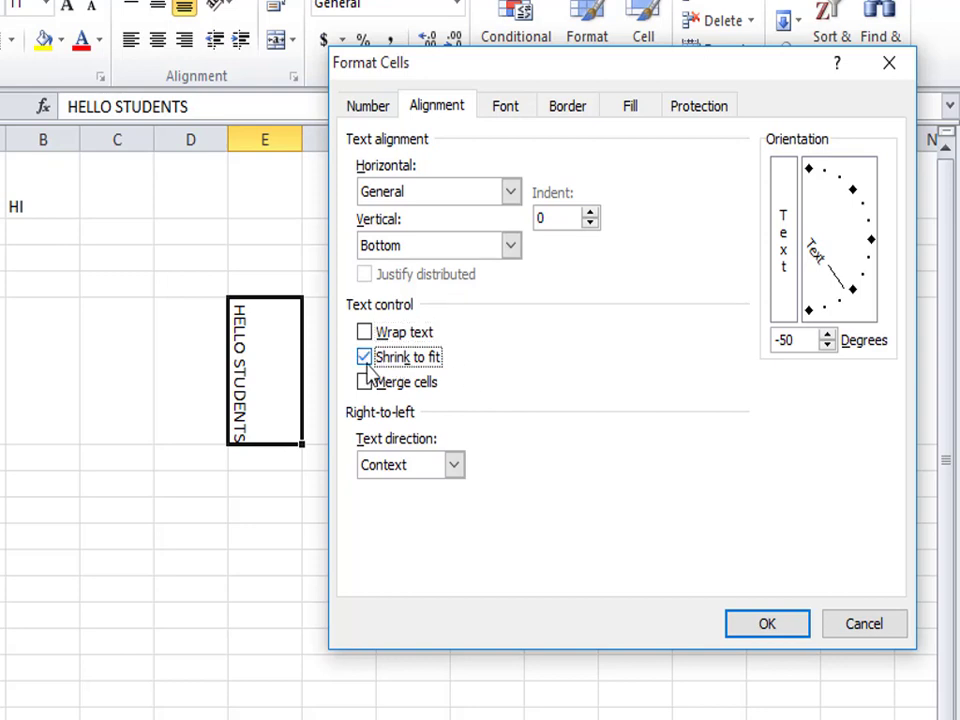
{"action": "left_click", "coordinate": [367, 363]}
{"action": "left_click", "coordinate": [375, 388]}
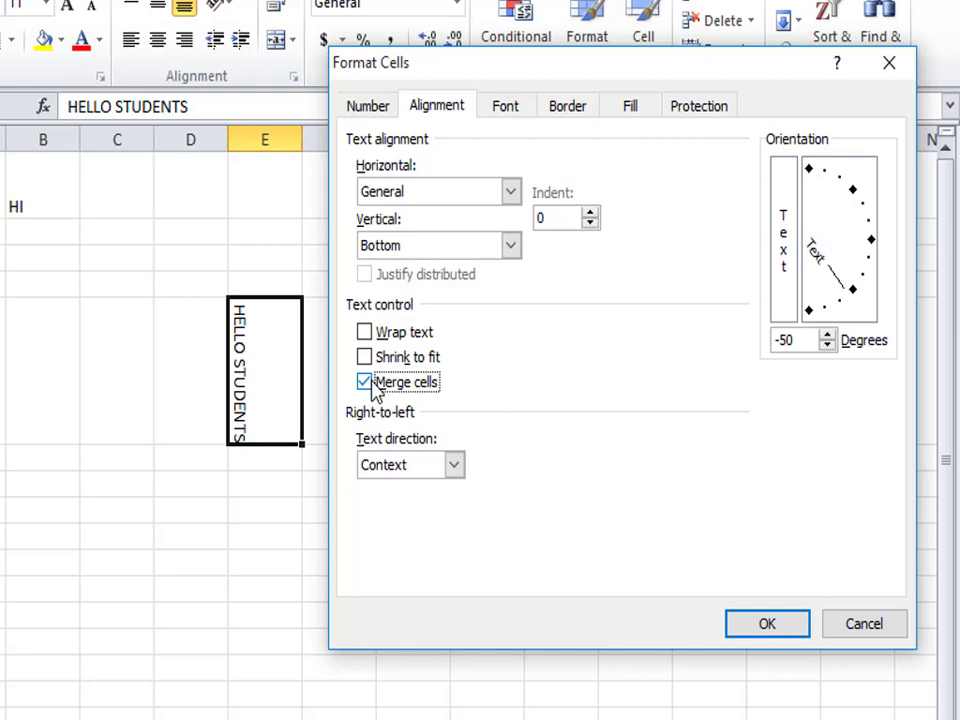
{"action": "left_click", "coordinate": [366, 384]}
{"action": "left_click", "coordinate": [454, 466]}
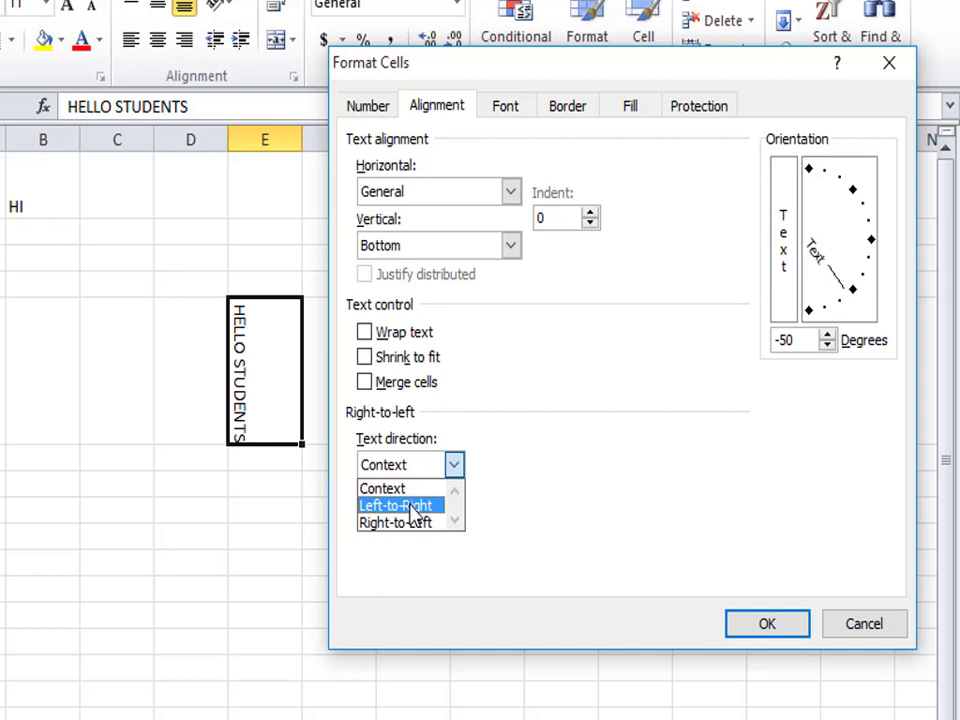
{"action": "left_click", "coordinate": [413, 507]}
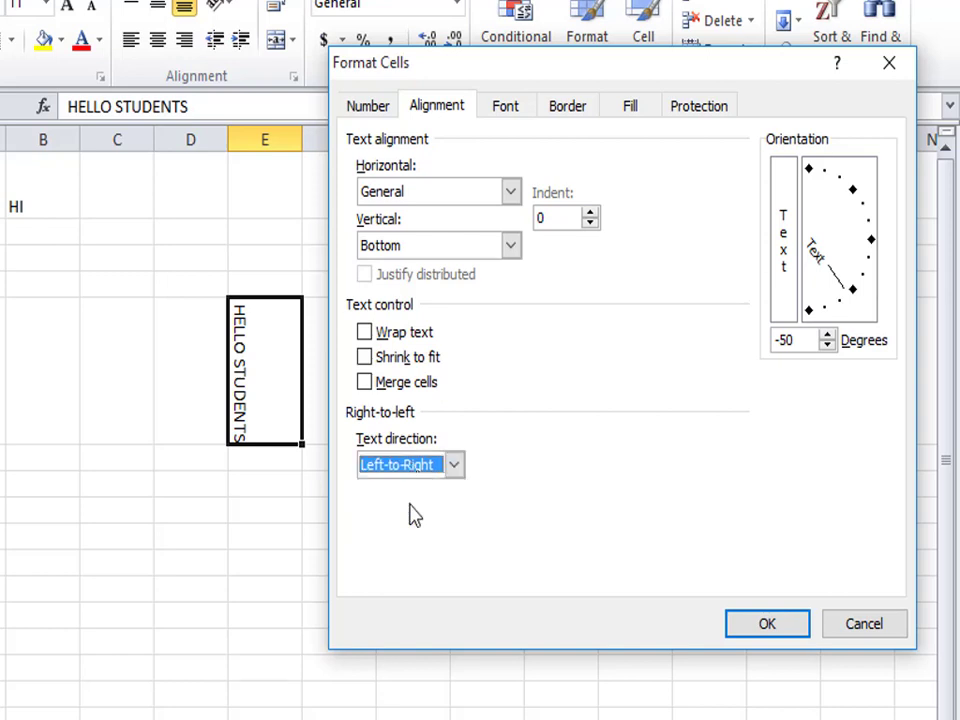
Set E5's font to Baskerville Old Face, Bold, size 14, with underline None
{"action": "left_click", "coordinate": [505, 108]}
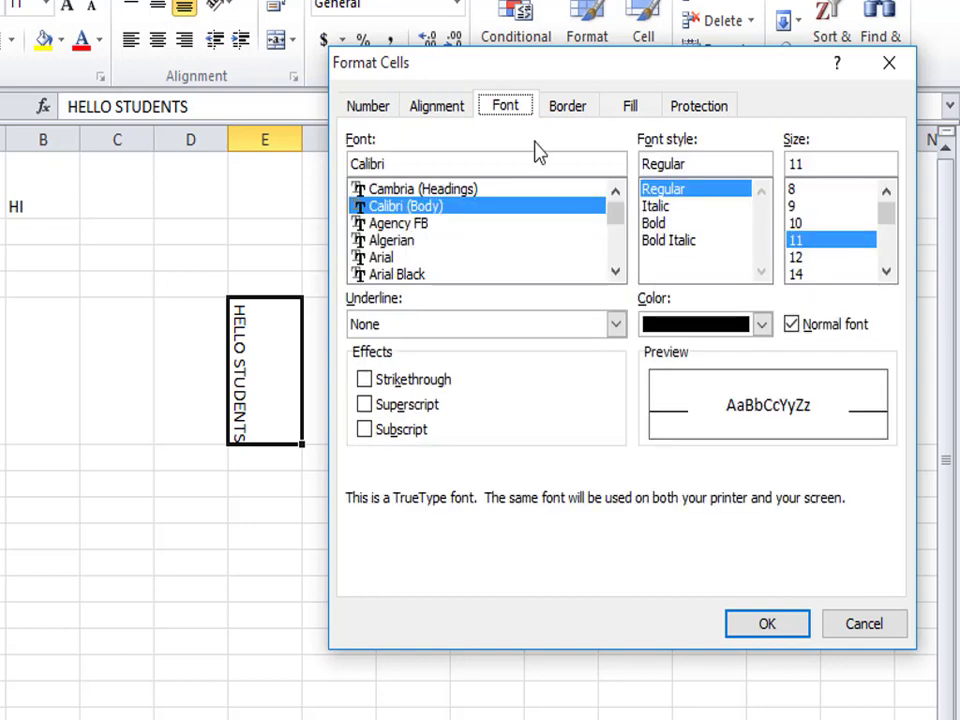
{"action": "left_click", "coordinate": [414, 250]}
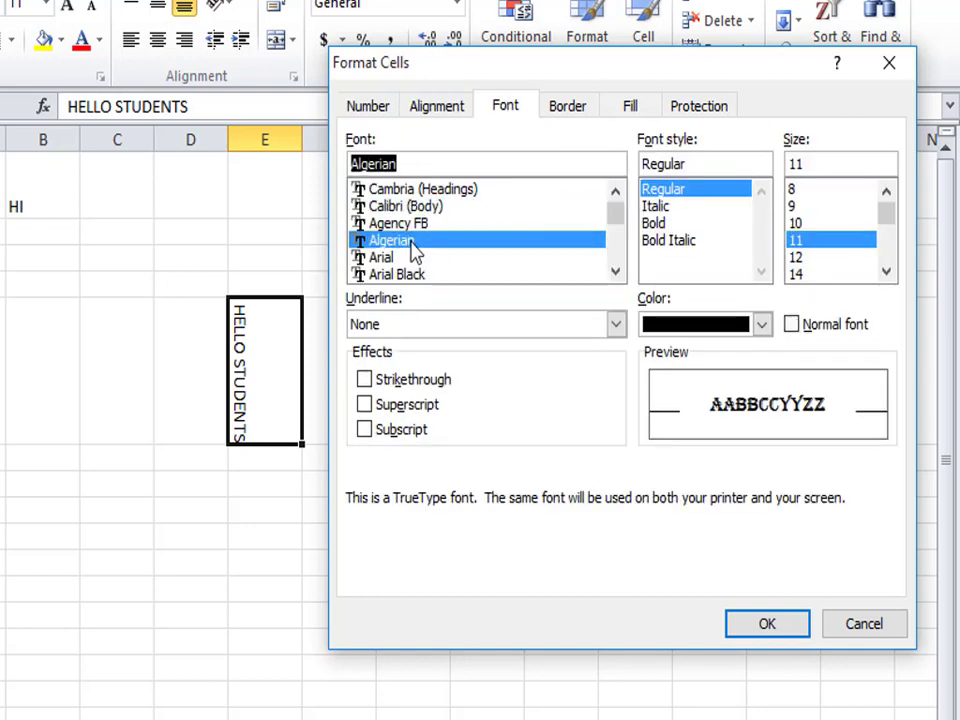
{"action": "scroll", "coordinate": [433, 248], "scroll_direction": "down", "scroll_amount": 2}
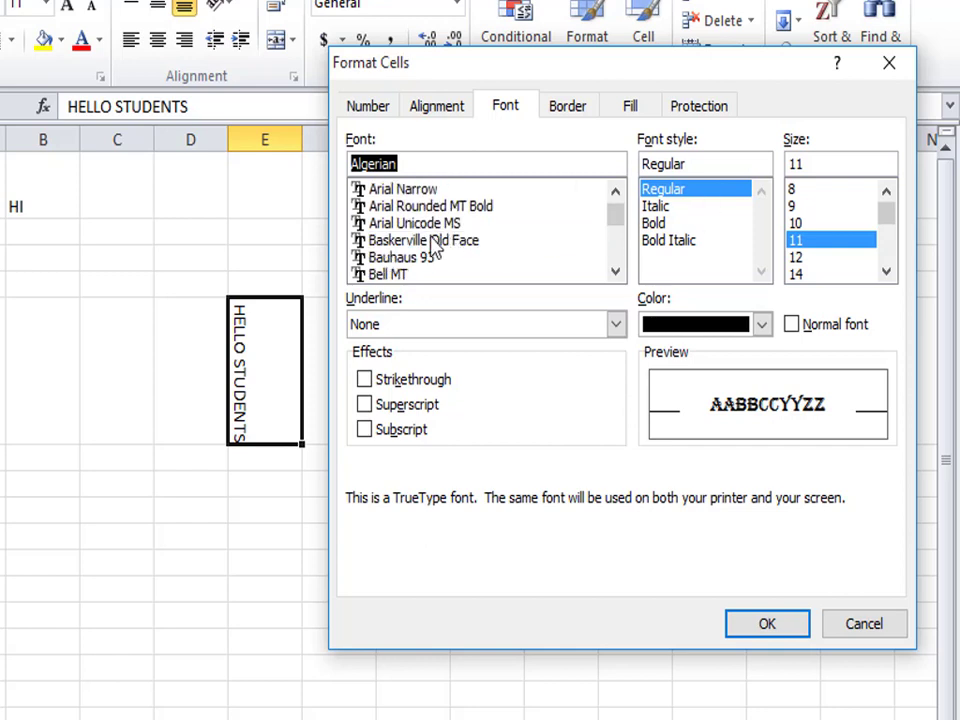
{"action": "left_click", "coordinate": [420, 242]}
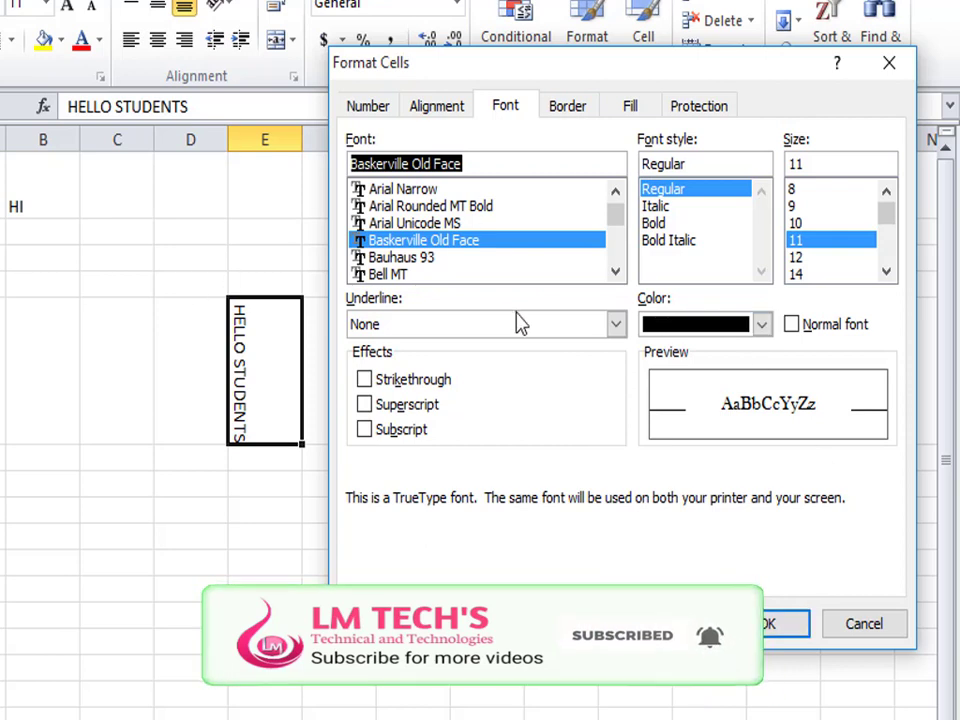
{"action": "left_click", "coordinate": [660, 225]}
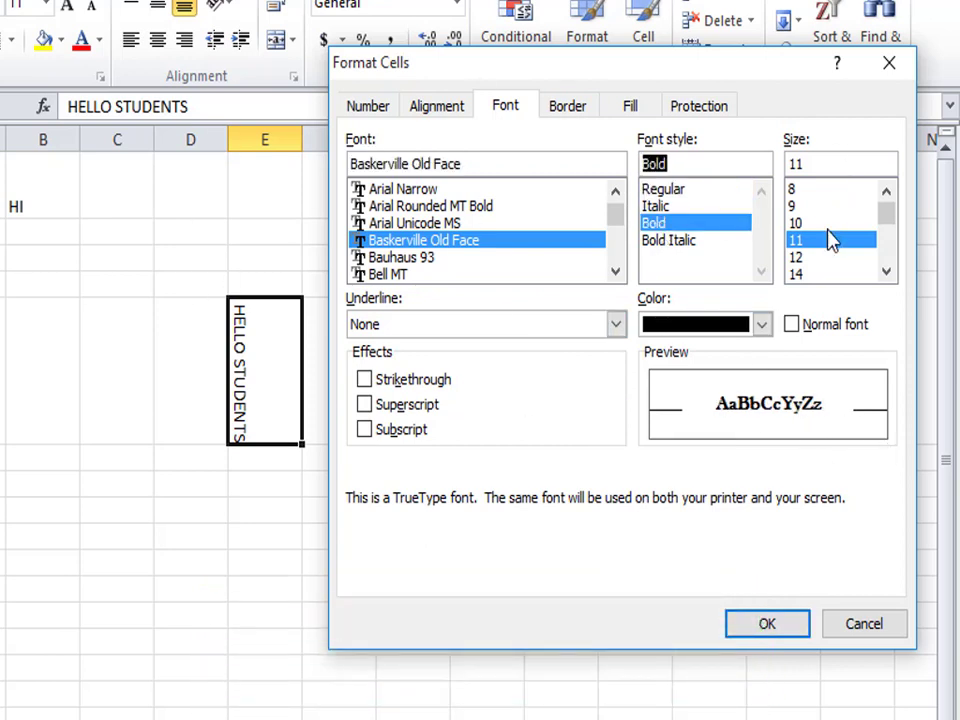
{"action": "left_click", "coordinate": [805, 277]}
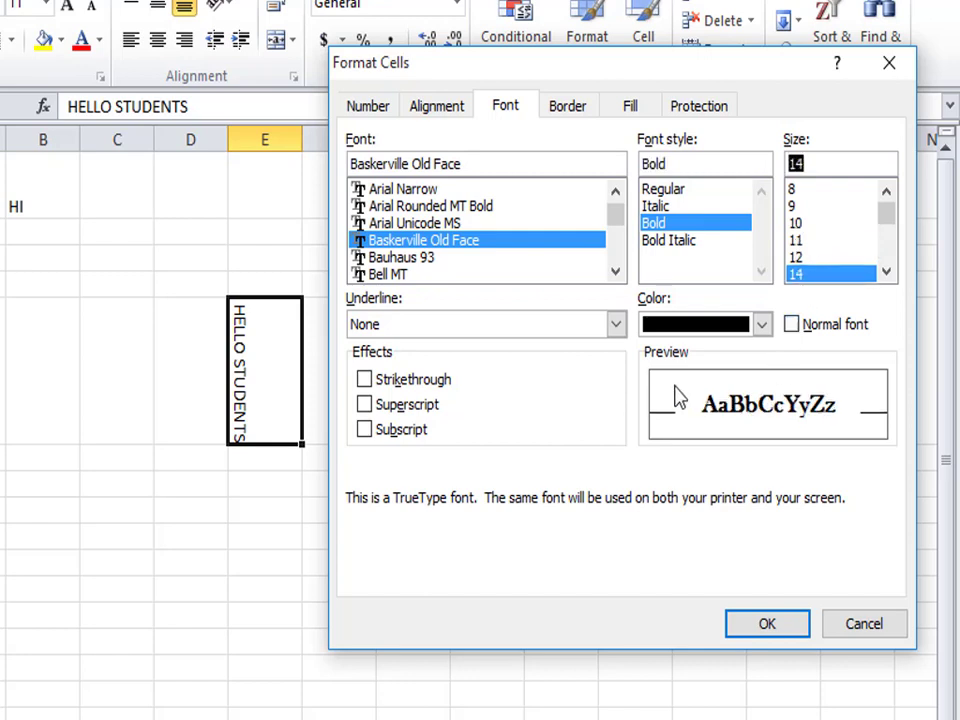
{"action": "left_click", "coordinate": [617, 326]}
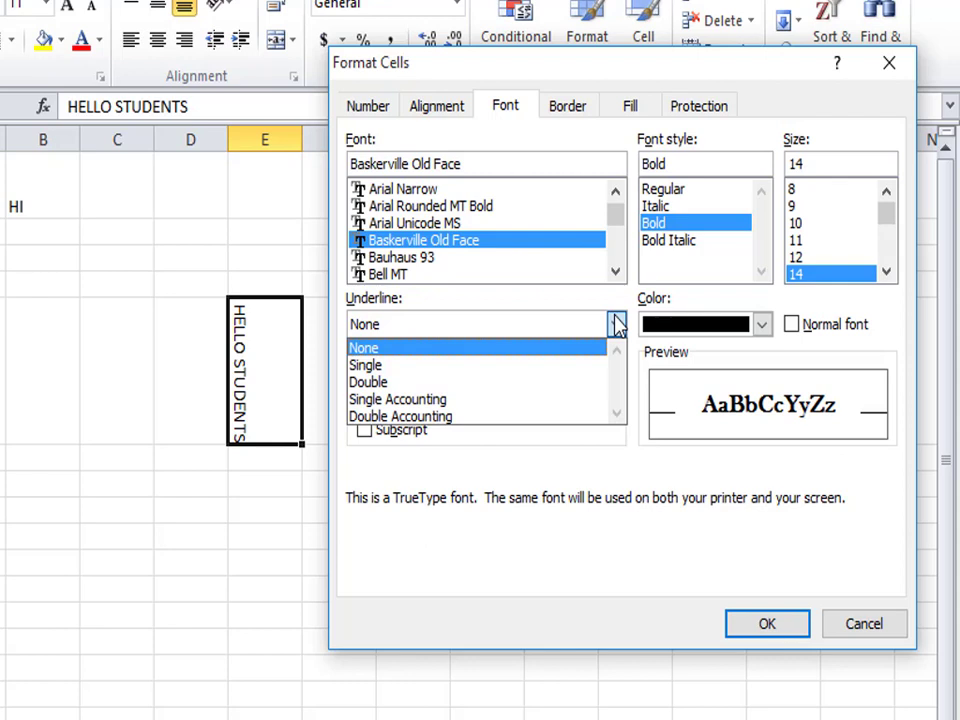
{"action": "left_click", "coordinate": [617, 326]}
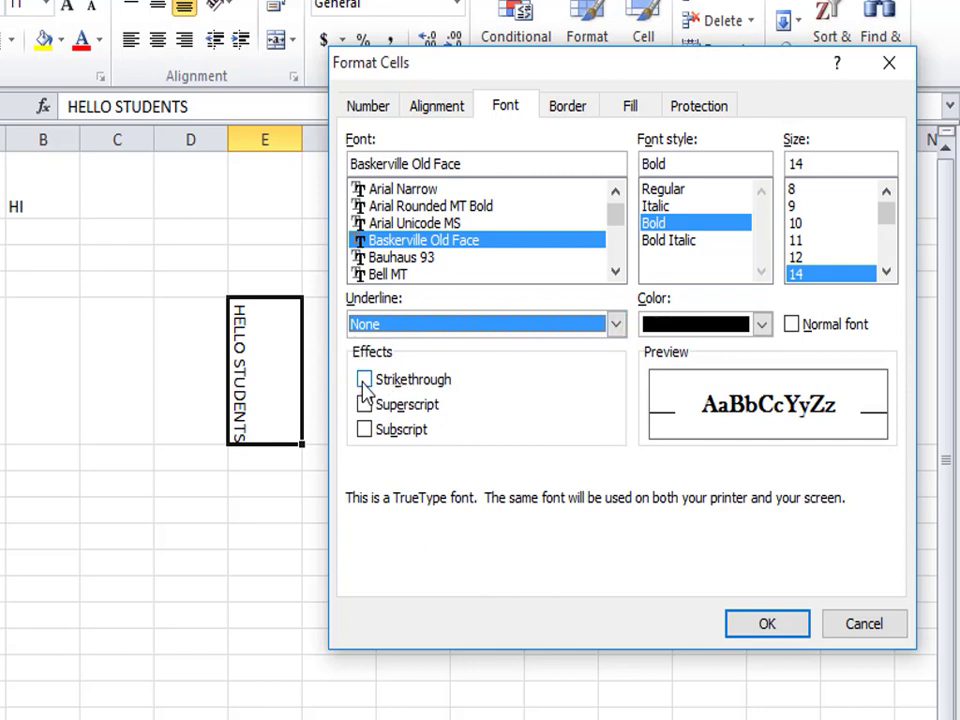
Try strikethrough, superscript and subscript, leaving all three effects off
{"action": "left_click", "coordinate": [365, 381]}
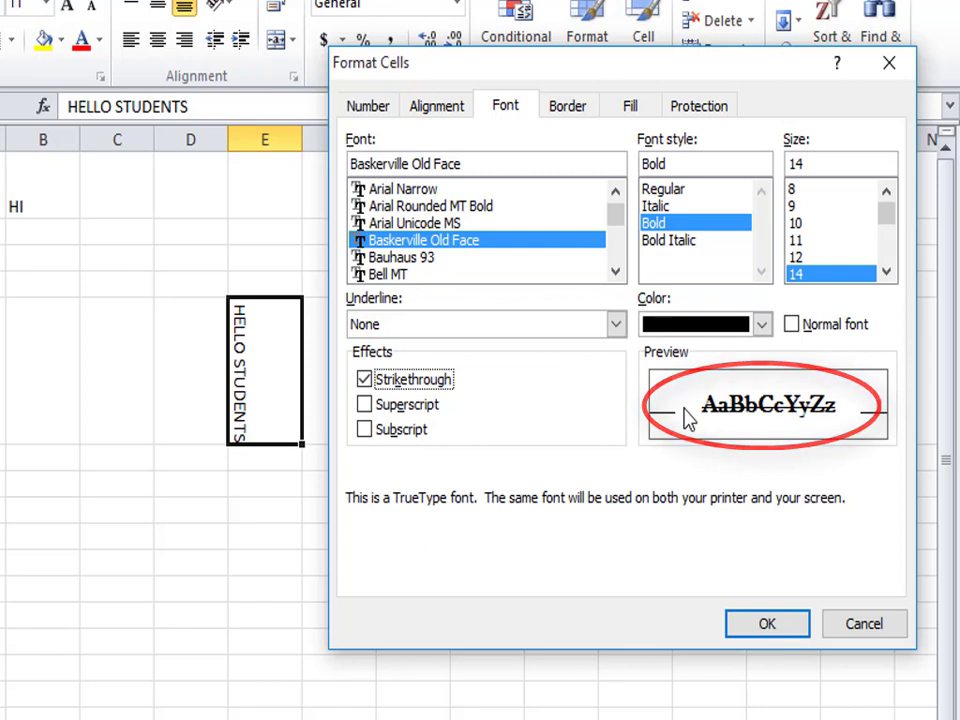
{"action": "left_click", "coordinate": [364, 379]}
{"action": "left_click", "coordinate": [363, 405]}
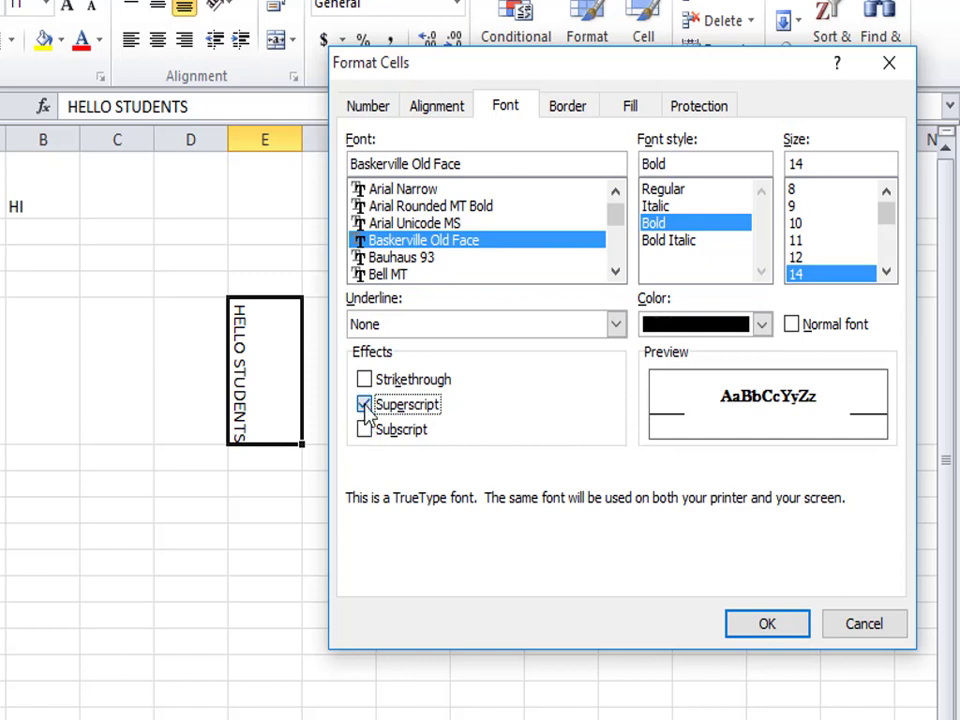
{"action": "left_click", "coordinate": [363, 405]}
{"action": "left_click", "coordinate": [364, 430]}
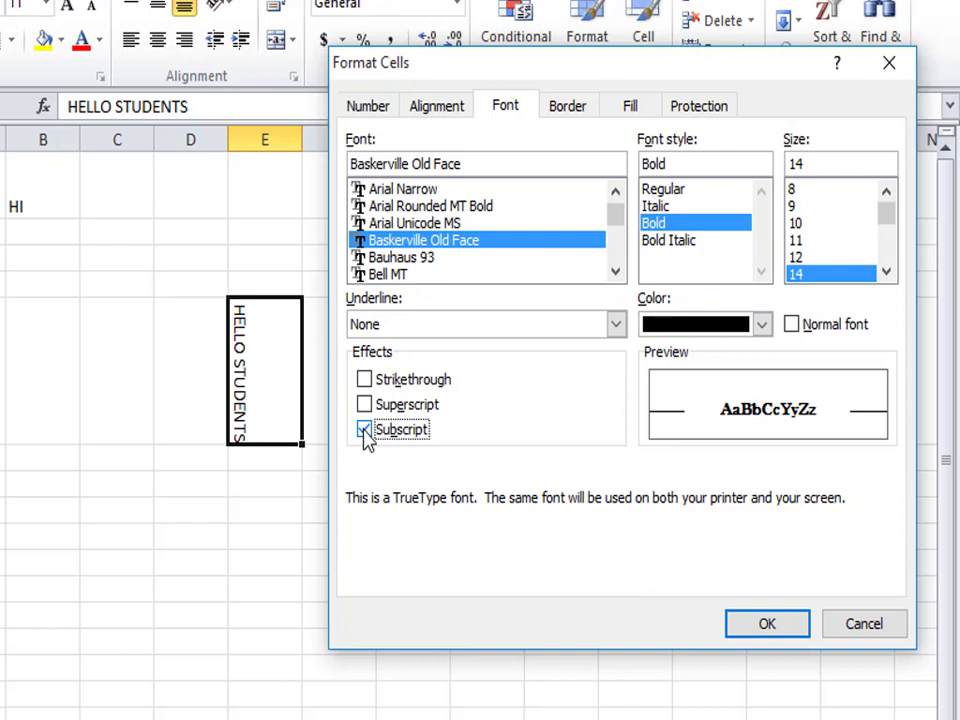
{"action": "left_click", "coordinate": [364, 405]}
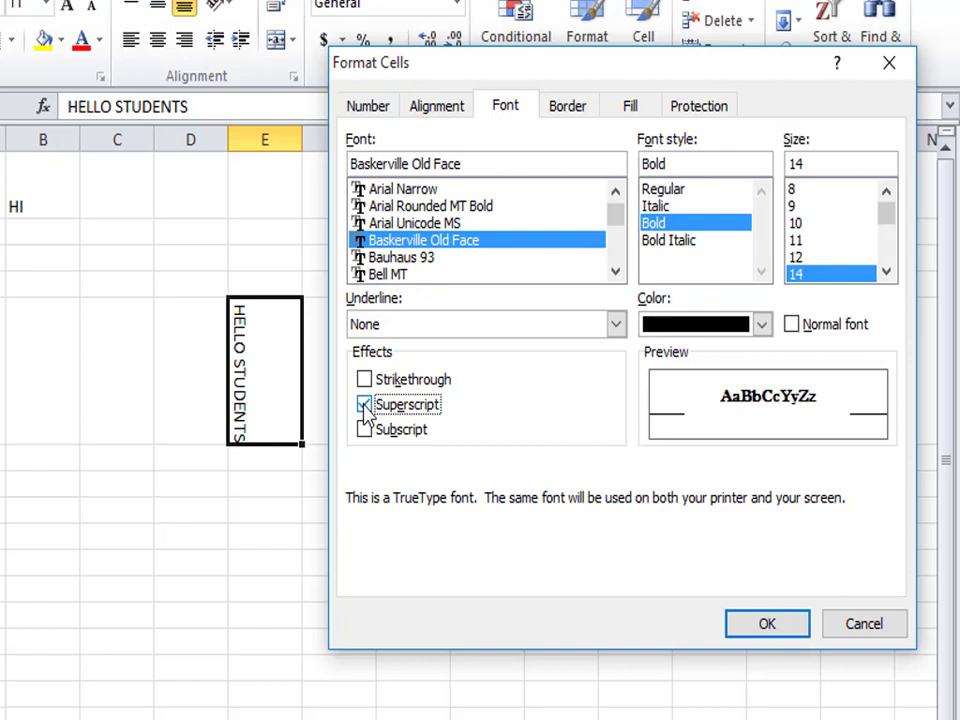
{"action": "left_click", "coordinate": [364, 406]}
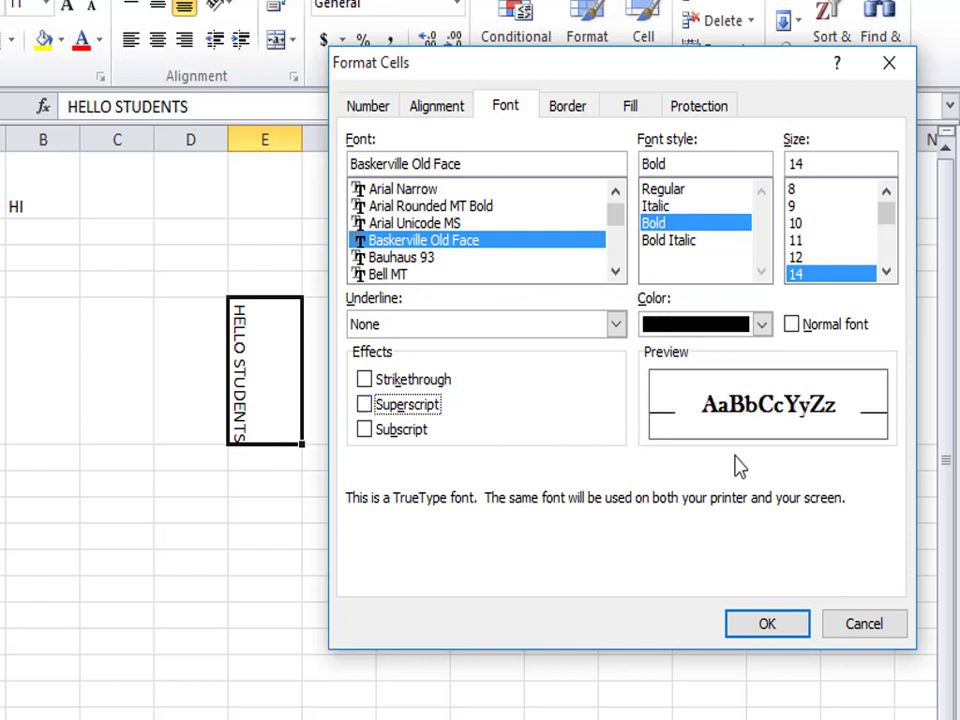
Make the E5 font colour purple and apply the Format Cells settings
{"action": "left_click", "coordinate": [762, 324]}
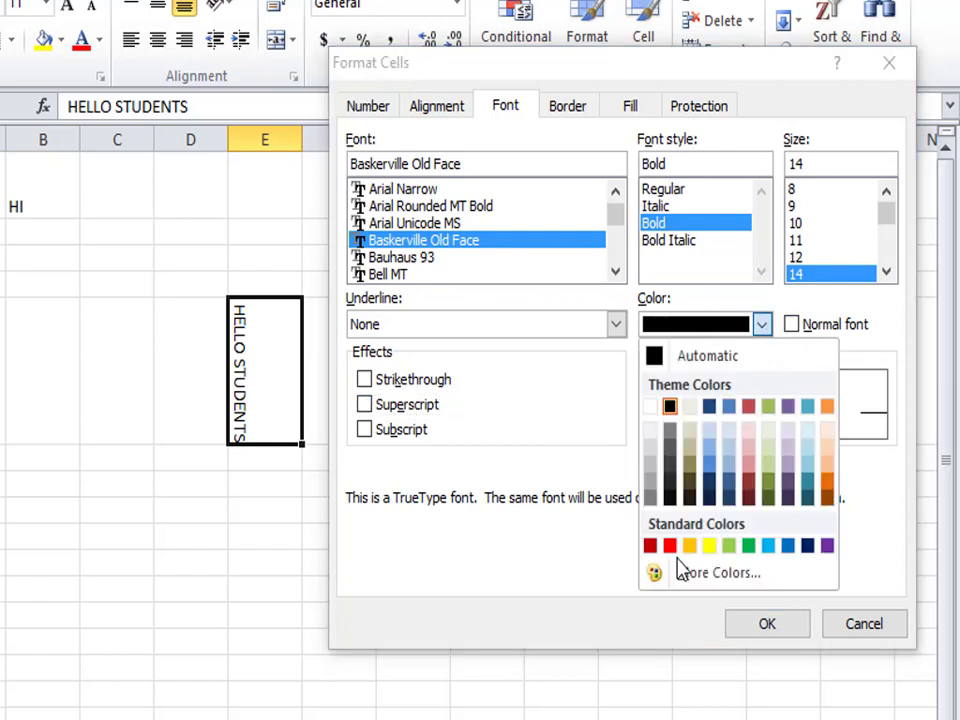
{"action": "left_click", "coordinate": [826, 546]}
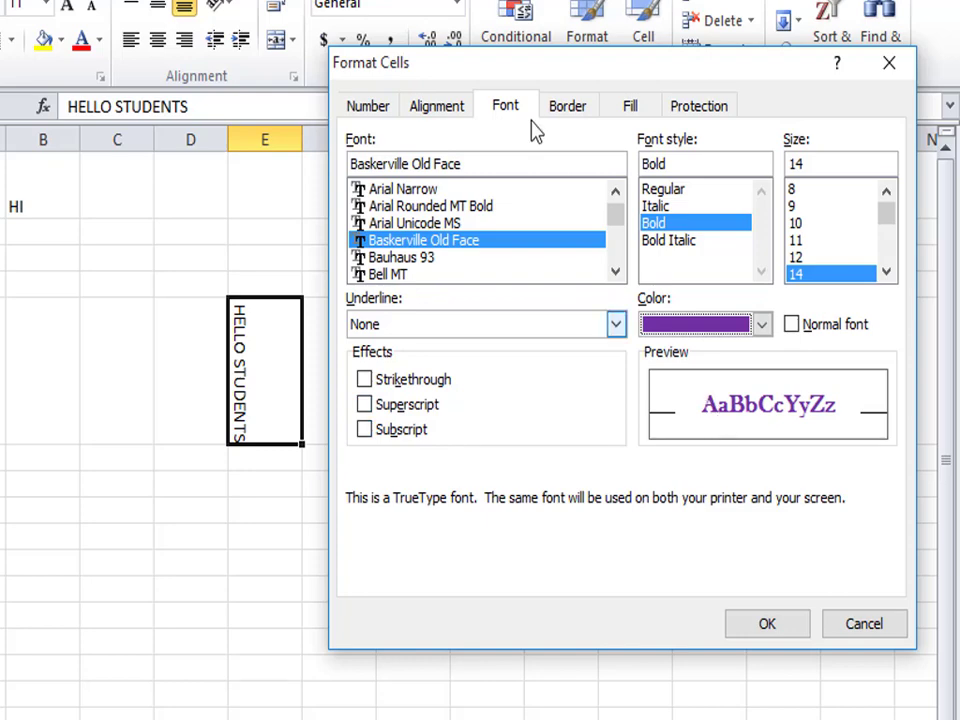
{"action": "left_click", "coordinate": [766, 624]}
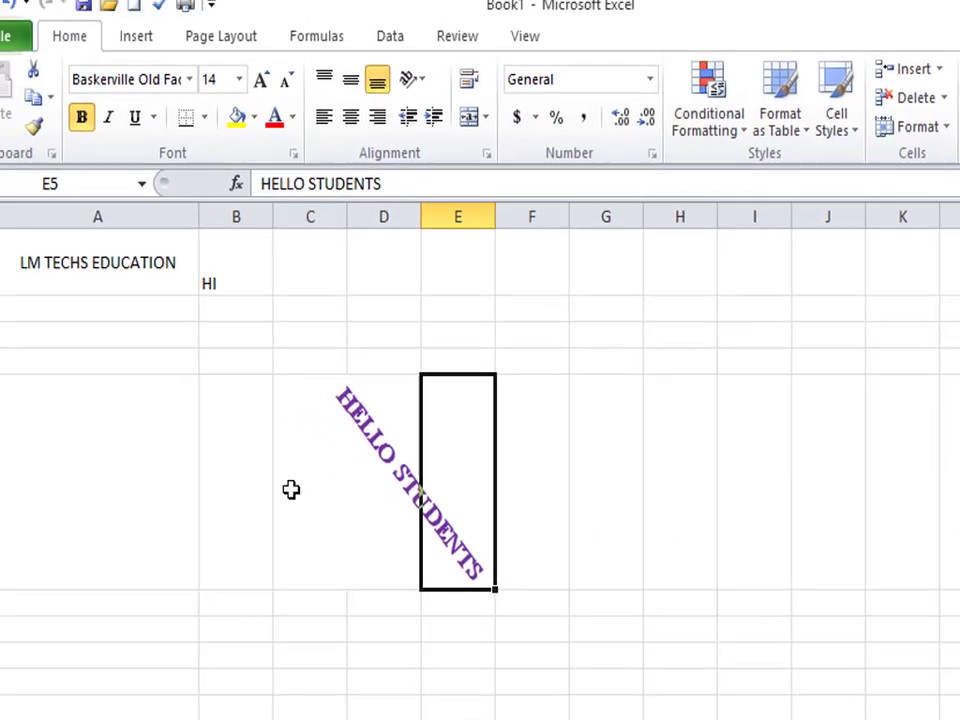
{"action": "left_click", "coordinate": [440, 520]}
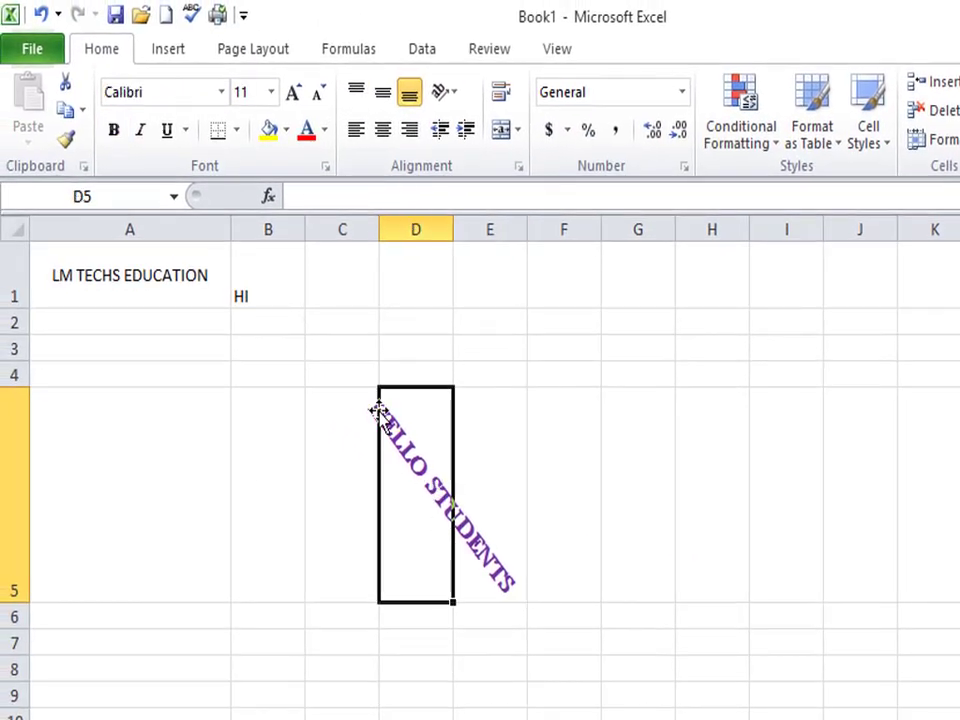
{"action": "left_click", "coordinate": [561, 670]}
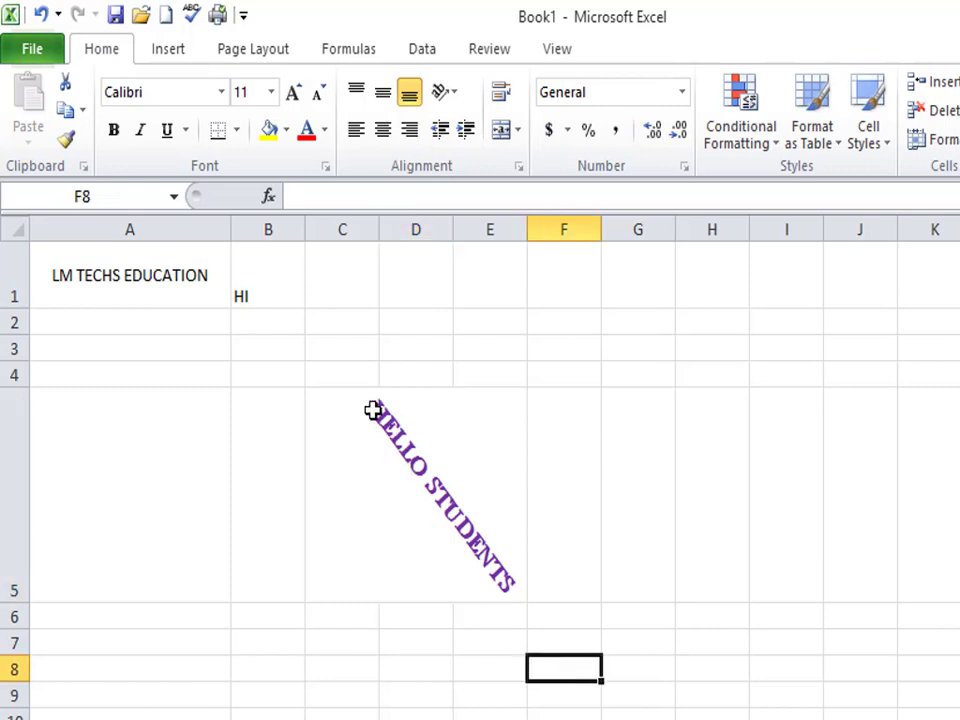
{"action": "left_click", "coordinate": [446, 92]}
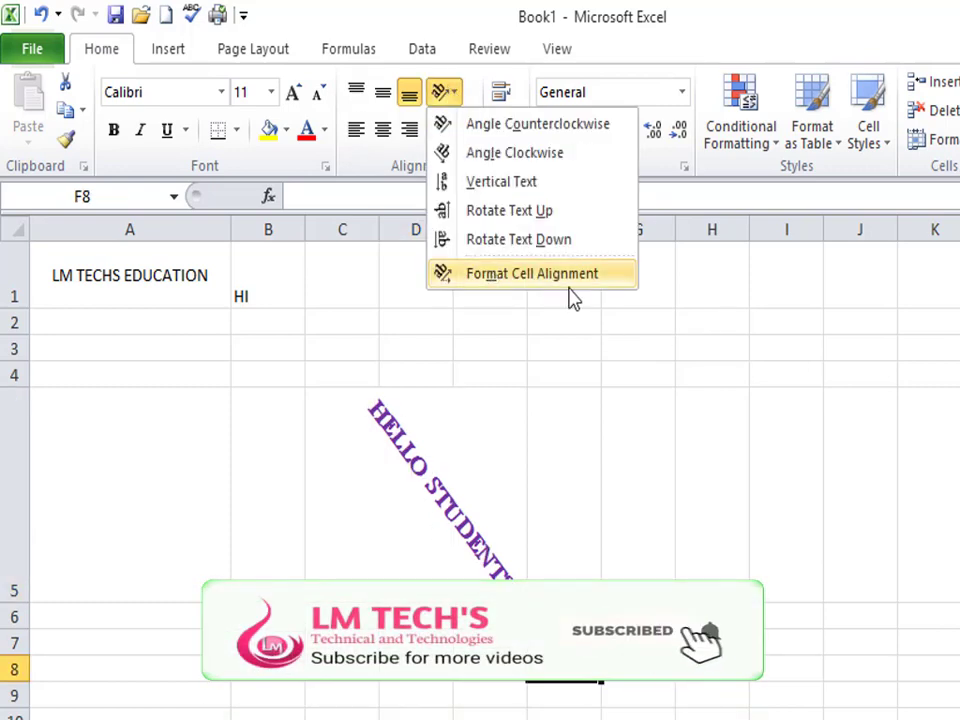
{"action": "left_click", "coordinate": [518, 447]}
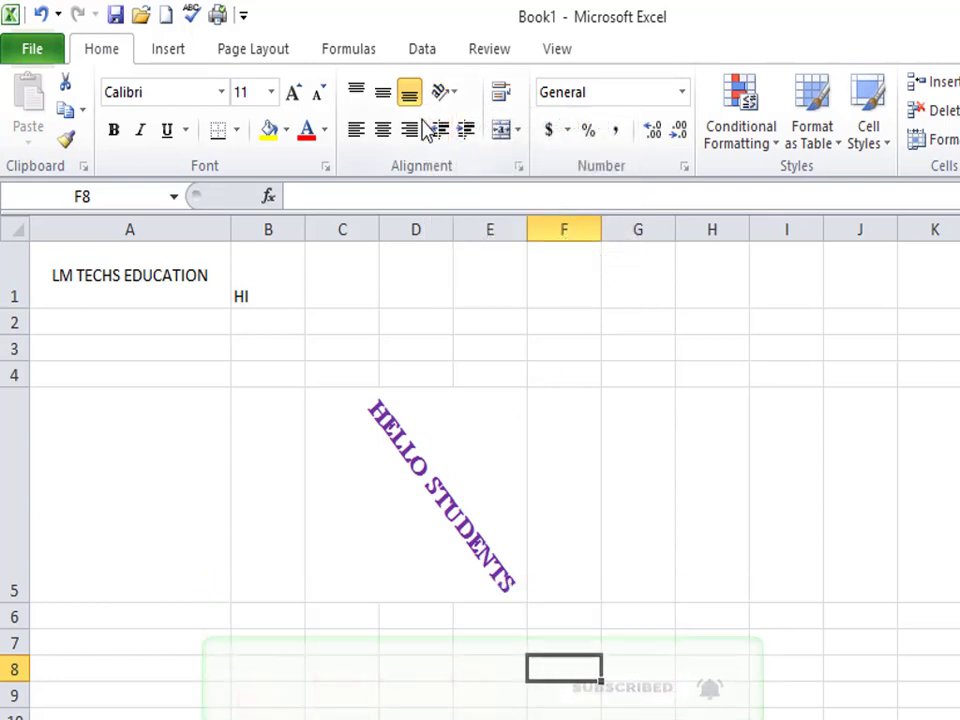
{"action": "left_click", "coordinate": [199, 283]}
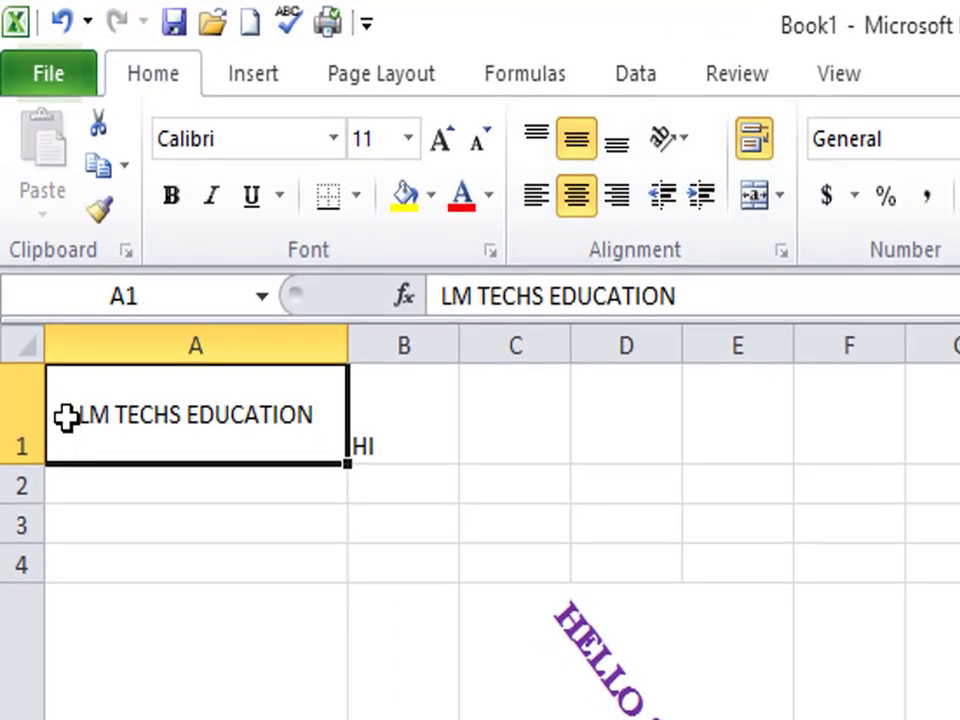
Left-align LM TECHS EDUCATION in A1 and increase its indent several times
{"action": "left_click", "coordinate": [703, 195]}
{"action": "left_click", "coordinate": [703, 195]}
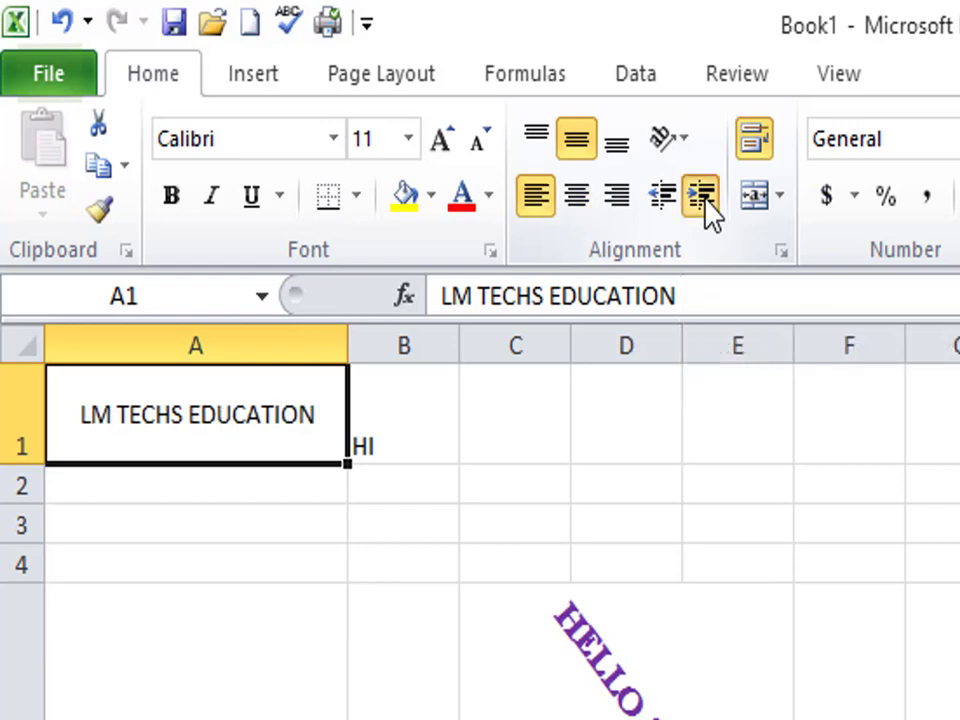
{"action": "left_click", "coordinate": [703, 195]}
{"action": "left_click", "coordinate": [703, 195]}
{"action": "left_click", "coordinate": [703, 195]}
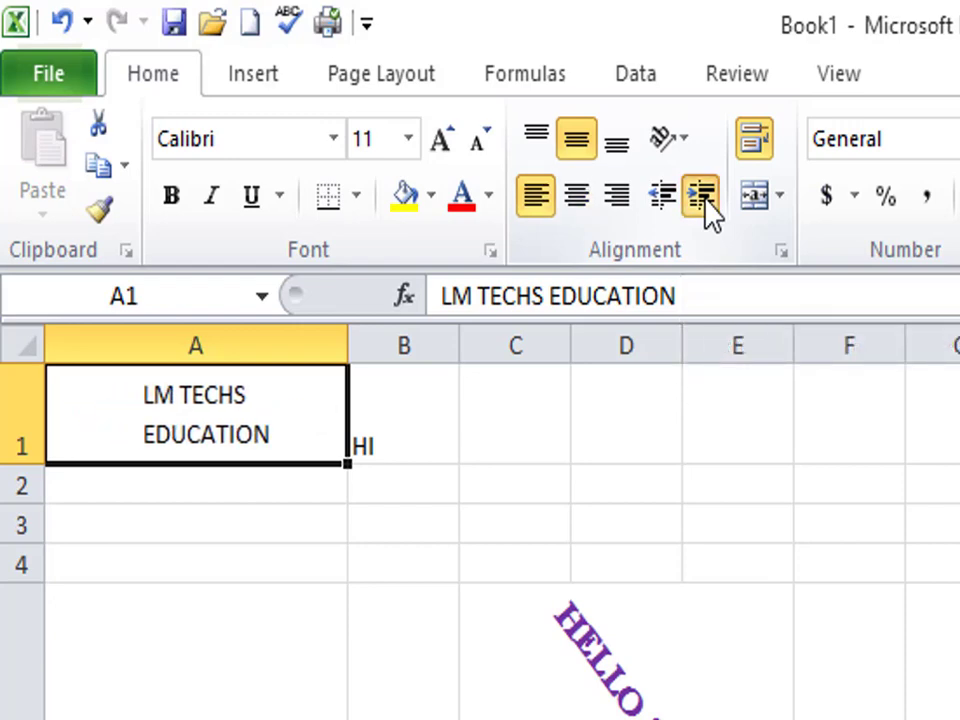
{"action": "left_click", "coordinate": [703, 195]}
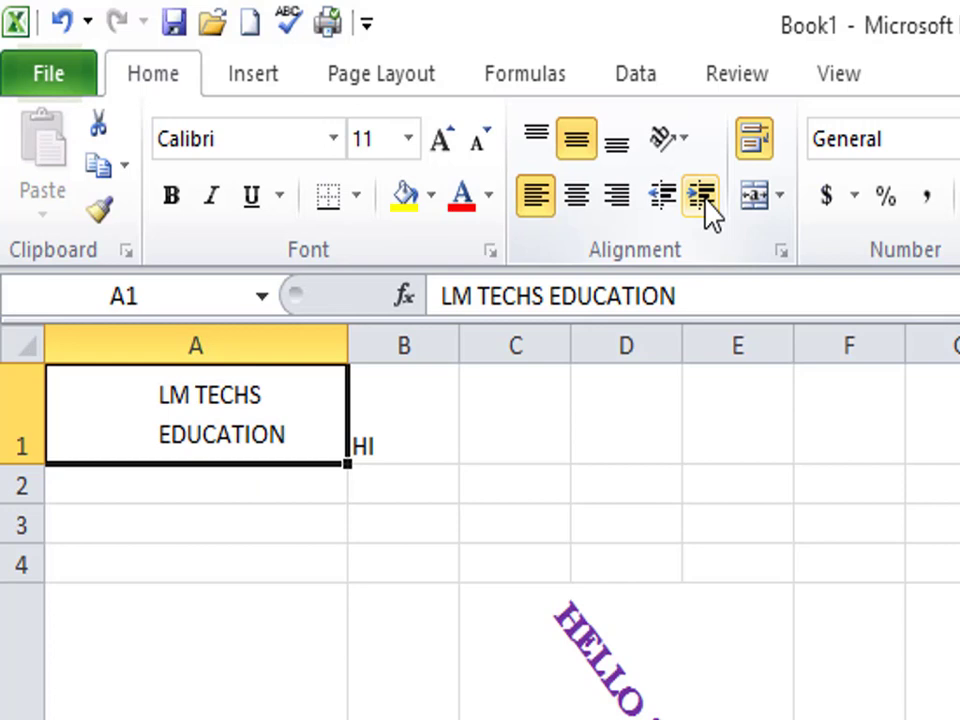
{"action": "left_click", "coordinate": [703, 195]}
{"action": "left_click", "coordinate": [703, 195]}
{"action": "left_click", "coordinate": [703, 195]}
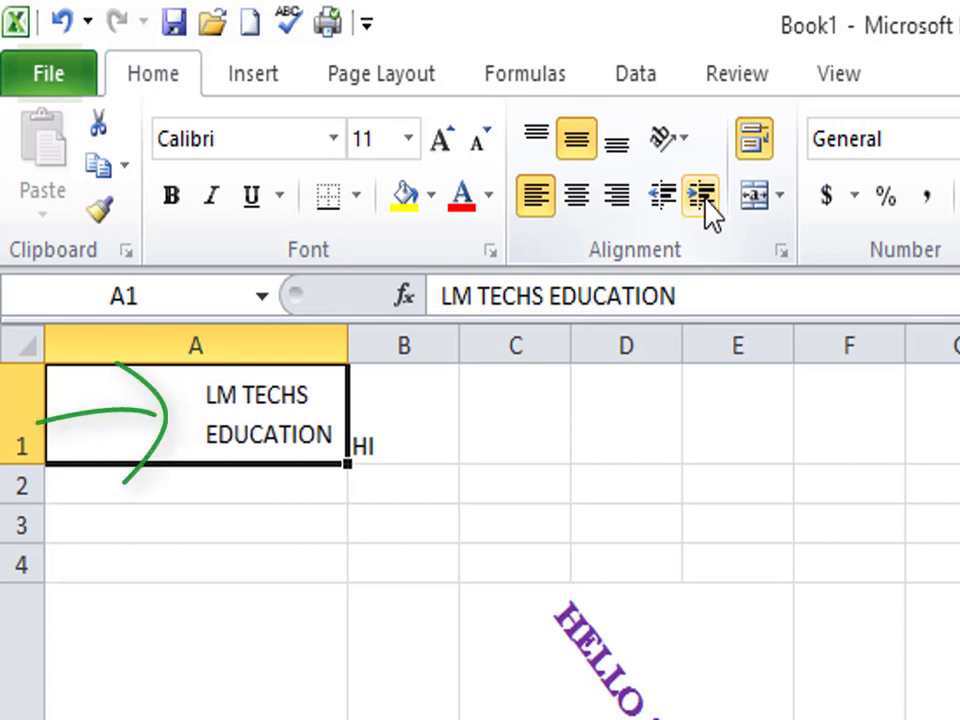
{"action": "left_click", "coordinate": [703, 195]}
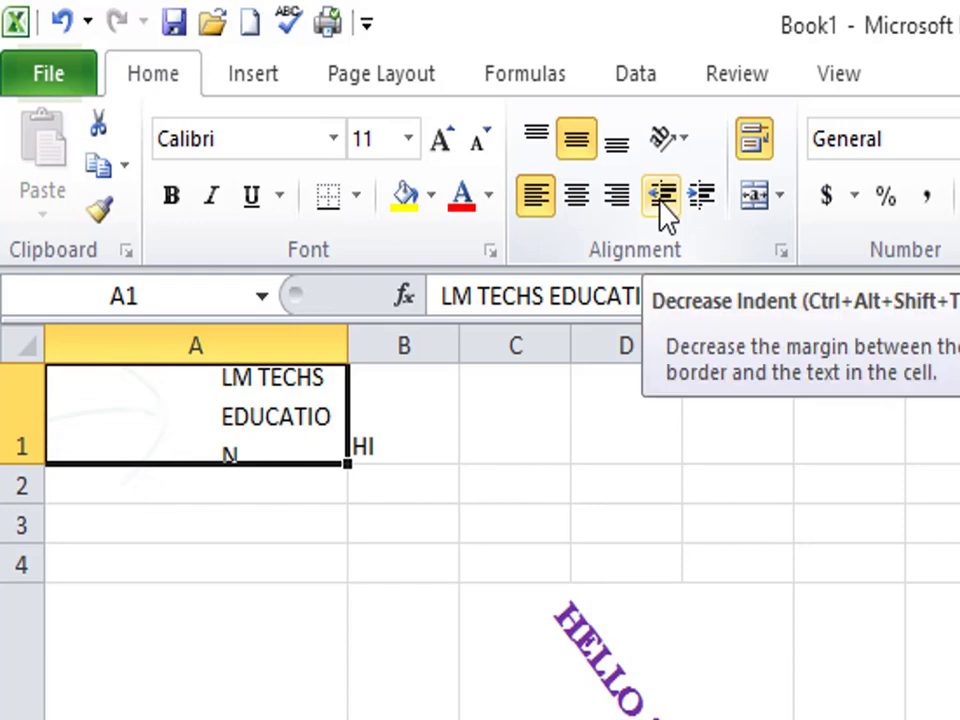
Decrease the A1 indent until the title fits back on a single line
{"action": "left_click", "coordinate": [662, 197]}
{"action": "left_click", "coordinate": [662, 197]}
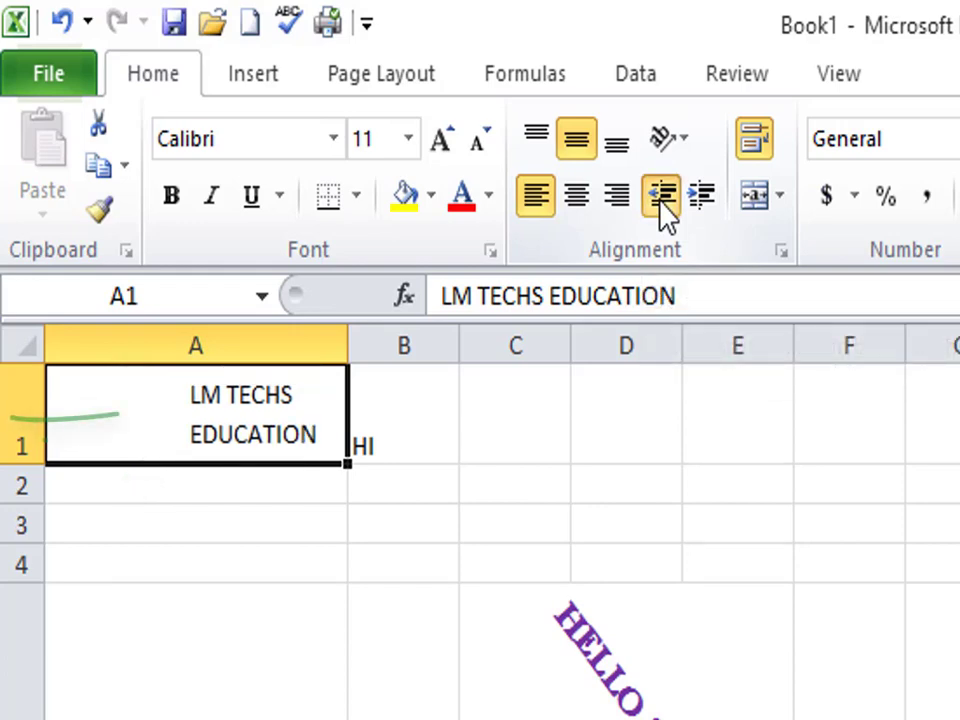
{"action": "left_click", "coordinate": [662, 197]}
{"action": "left_click", "coordinate": [662, 197]}
{"action": "left_click", "coordinate": [662, 197]}
{"action": "left_click", "coordinate": [662, 197]}
{"action": "left_click", "coordinate": [662, 197]}
{"action": "left_click", "coordinate": [662, 197]}
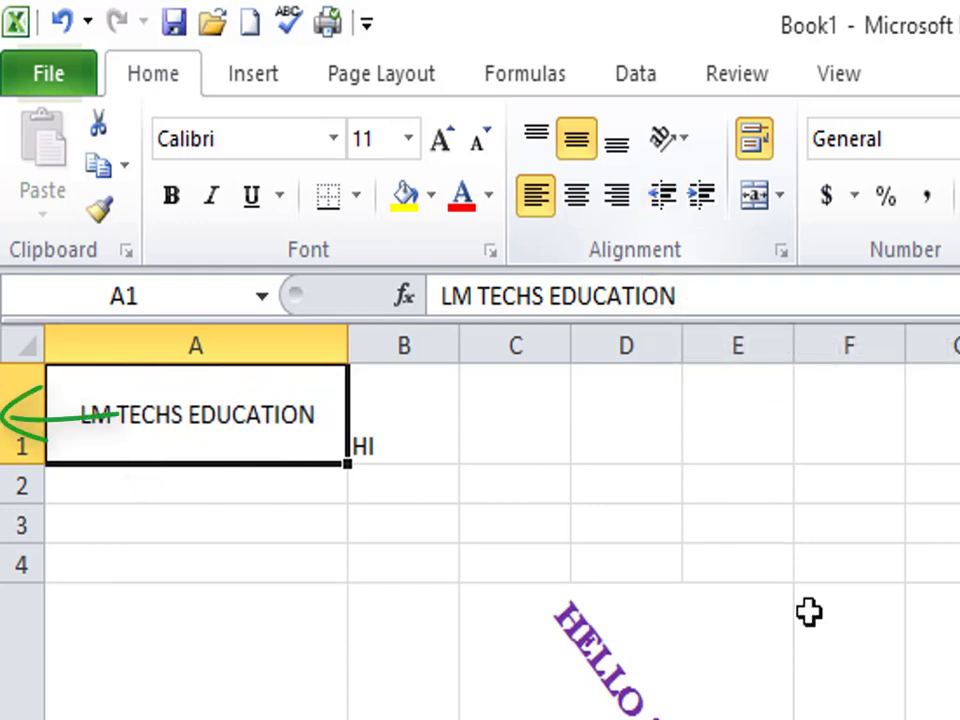
{"action": "left_click", "coordinate": [925, 630]}
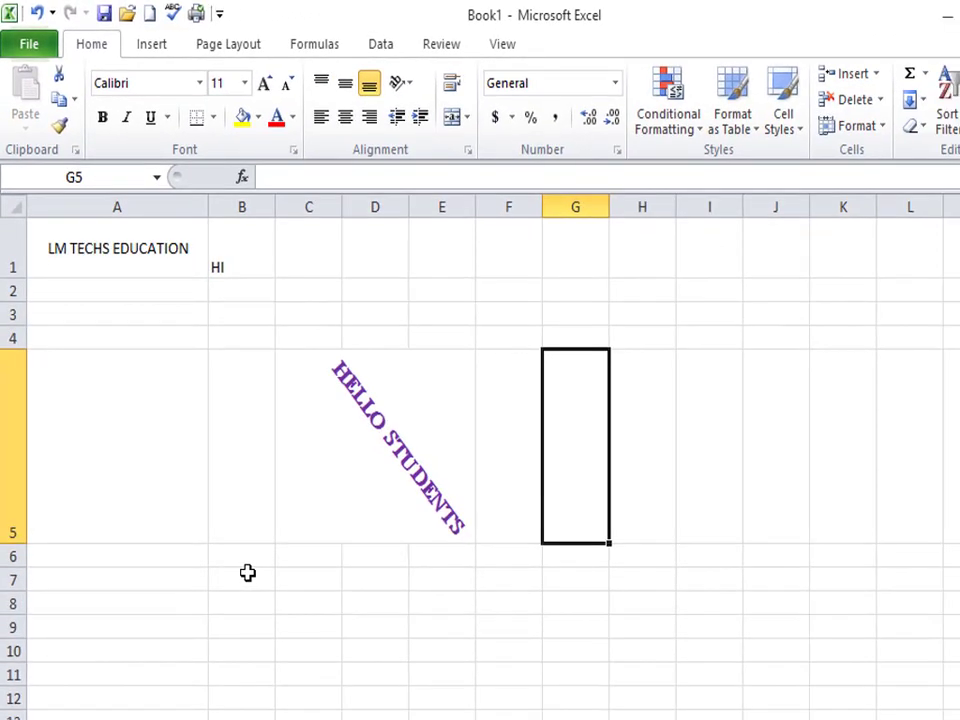
Enter the heading HOME TAB IN EXCEL WORK BOOK in cell A7
{"action": "left_click", "coordinate": [173, 580]}
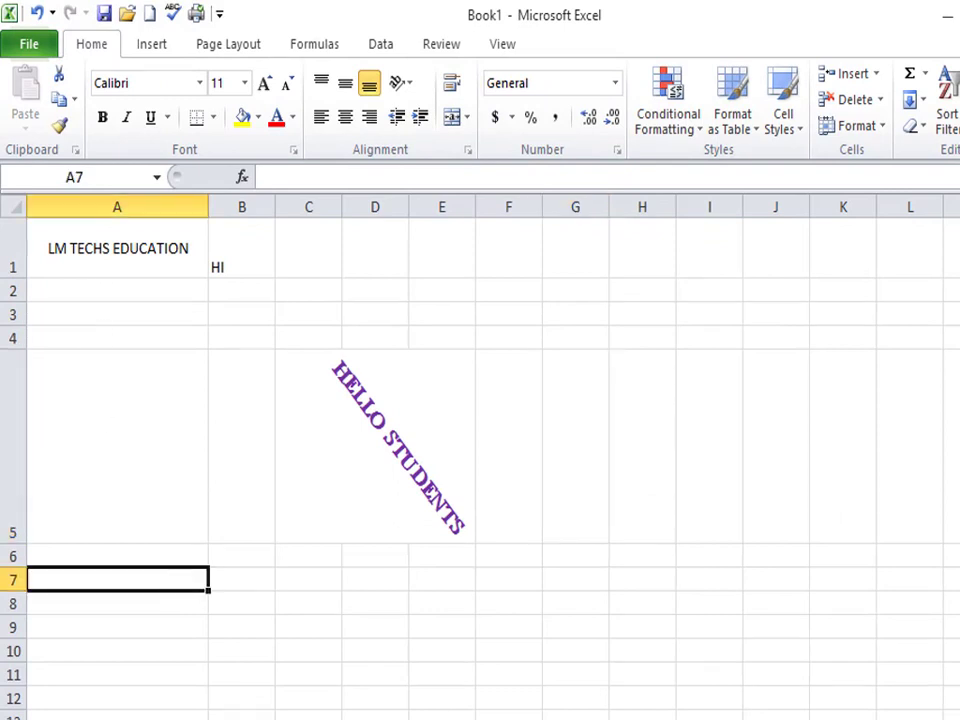
{"action": "type", "text": "HOME TAB IN"}
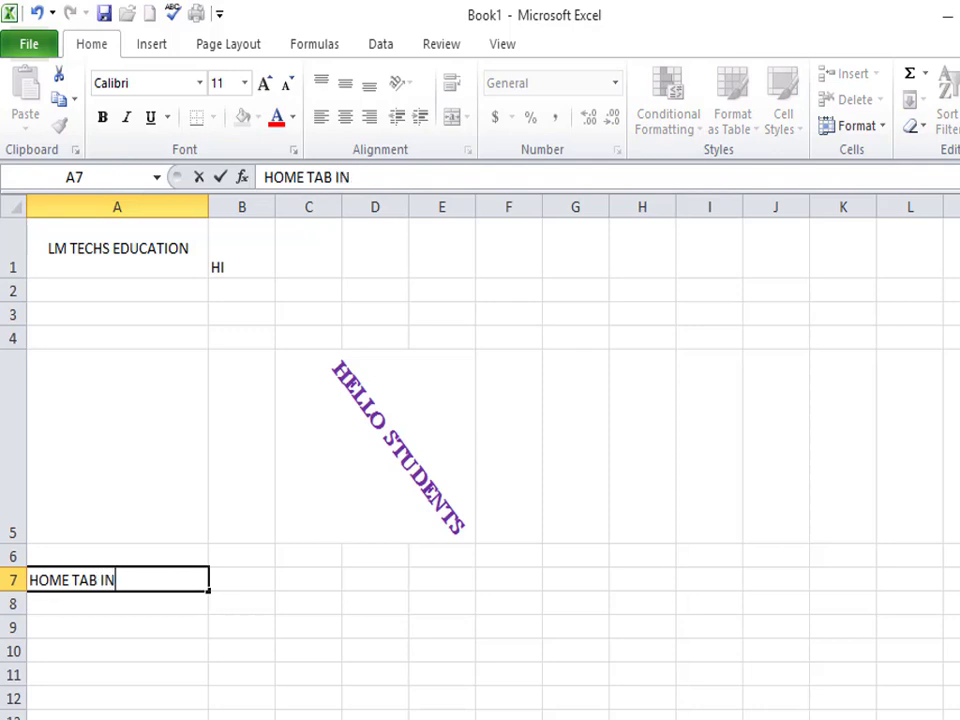
{"action": "type", "text": " EXCEE"}
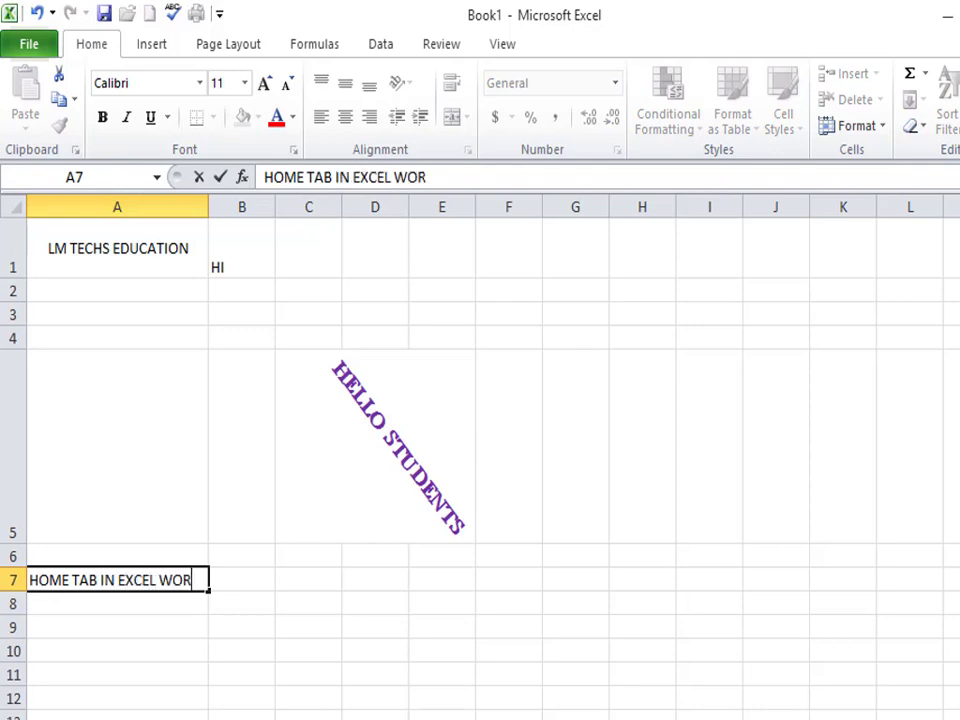
{"action": "type", "text": "BOOK"}
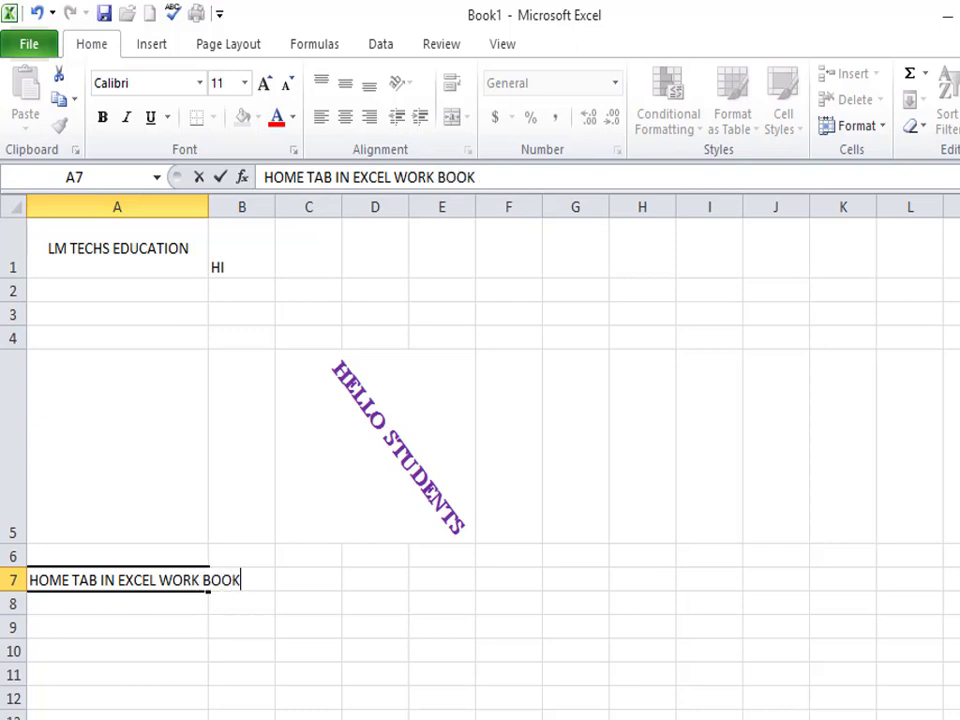
{"action": "left_click", "coordinate": [259, 602]}
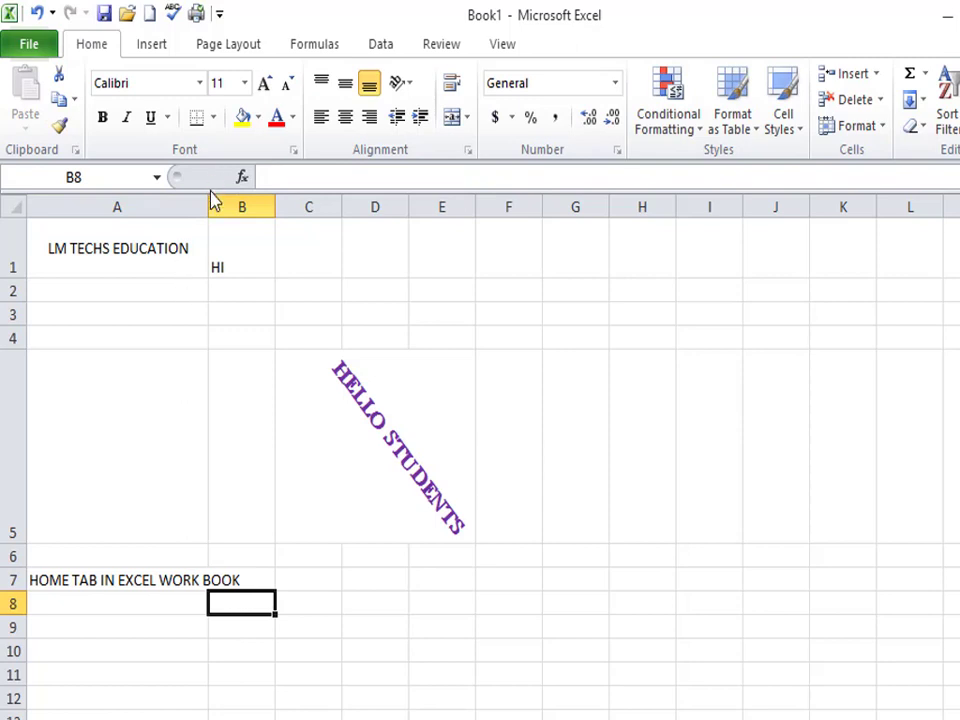
{"action": "left_click_drag", "start_coordinate": [207, 206], "coordinate": [110, 229]}
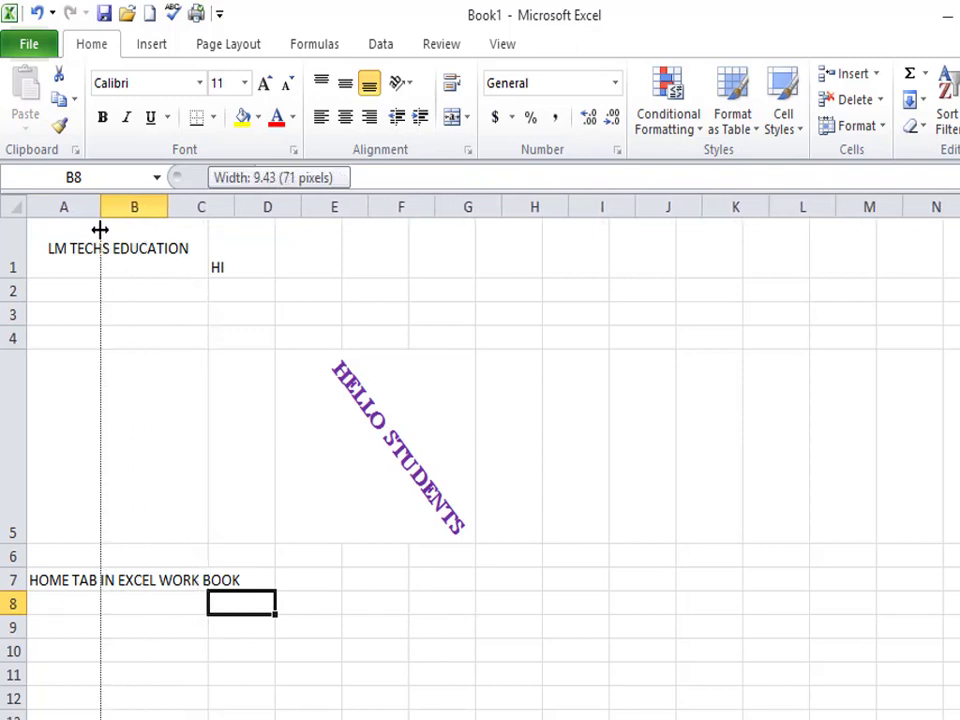
{"action": "left_click_drag", "start_coordinate": [110, 229], "coordinate": [100, 229]}
{"action": "left_click", "coordinate": [243, 698]}
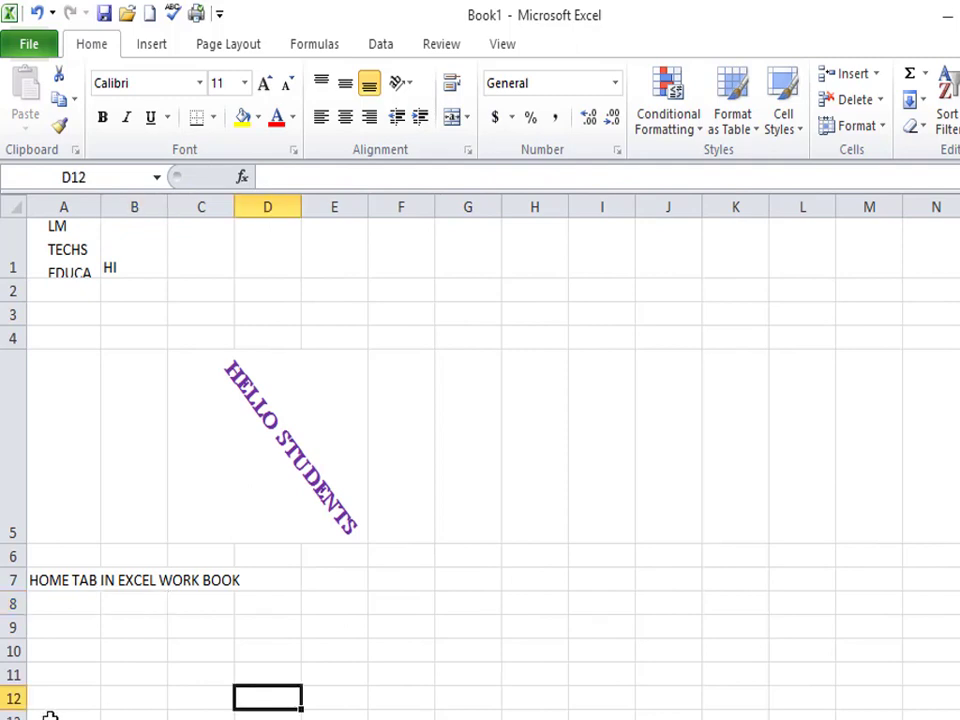
{"action": "left_click", "coordinate": [65, 585]}
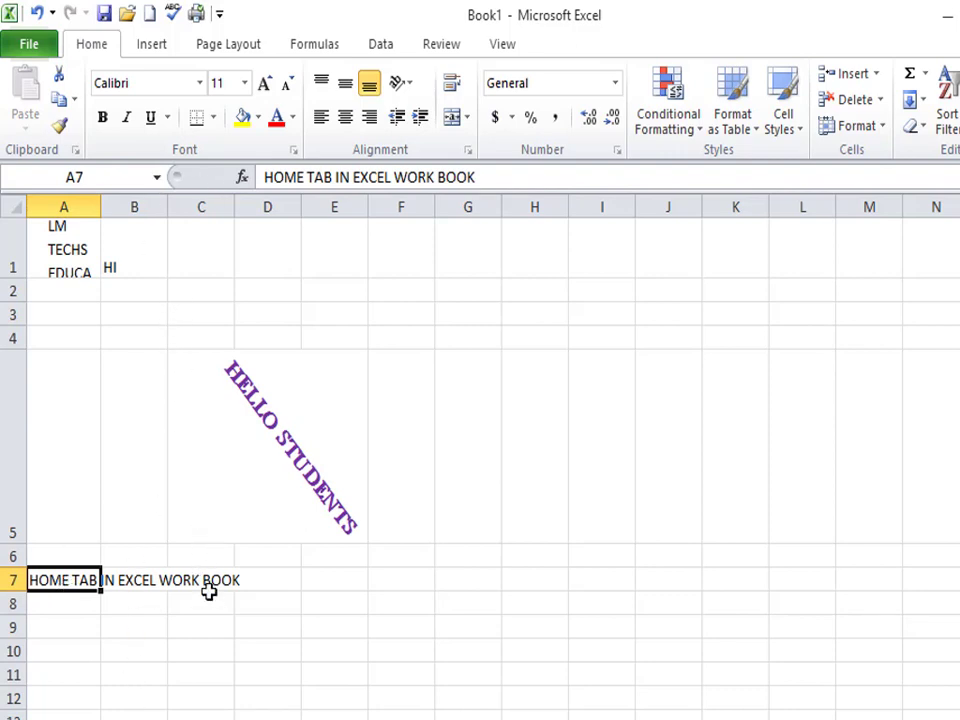
{"action": "left_click", "coordinate": [135, 649]}
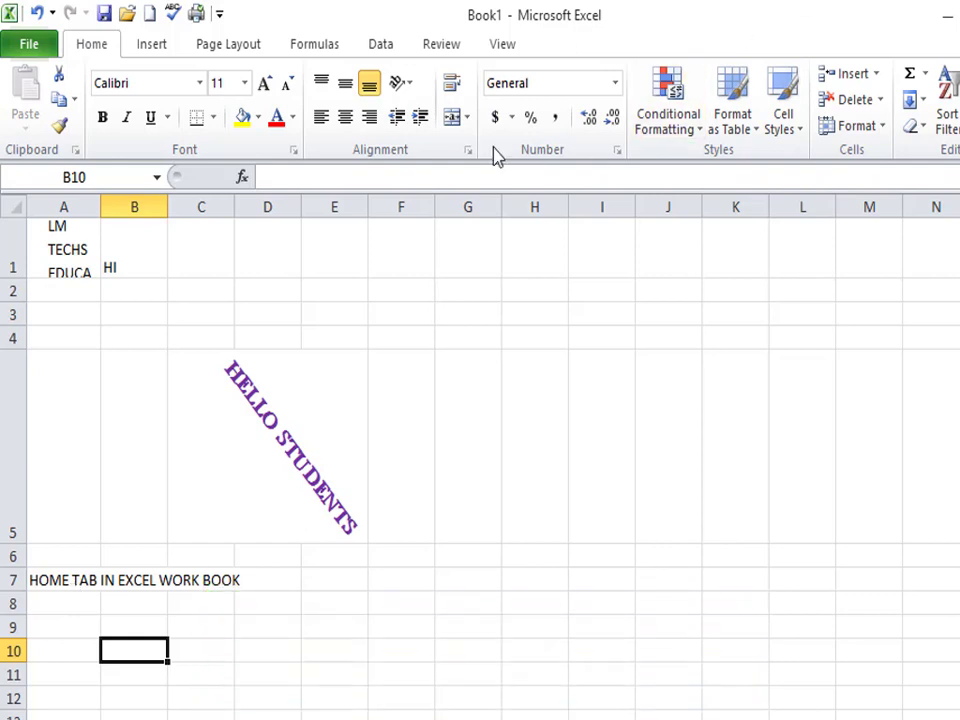
{"action": "left_click", "coordinate": [220, 708]}
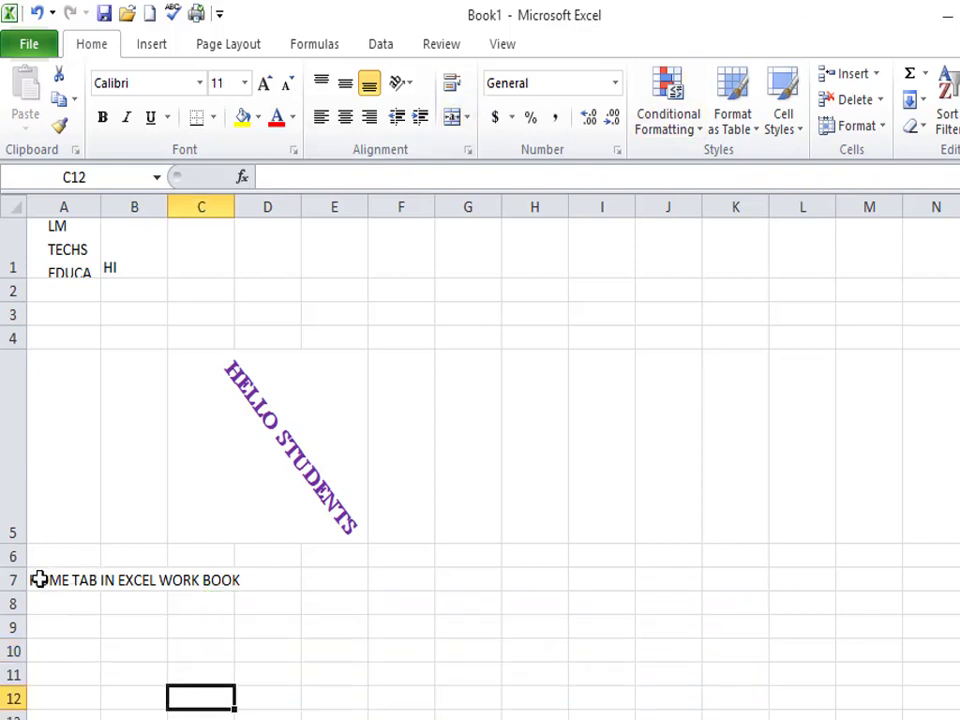
{"action": "left_click", "coordinate": [44, 585]}
Apply Merge & Center to A7:E7 so the HOME TAB IN EXCEL WORK BOOK title is centred
{"action": "left_click_drag", "start_coordinate": [70, 585], "coordinate": [310, 577]}
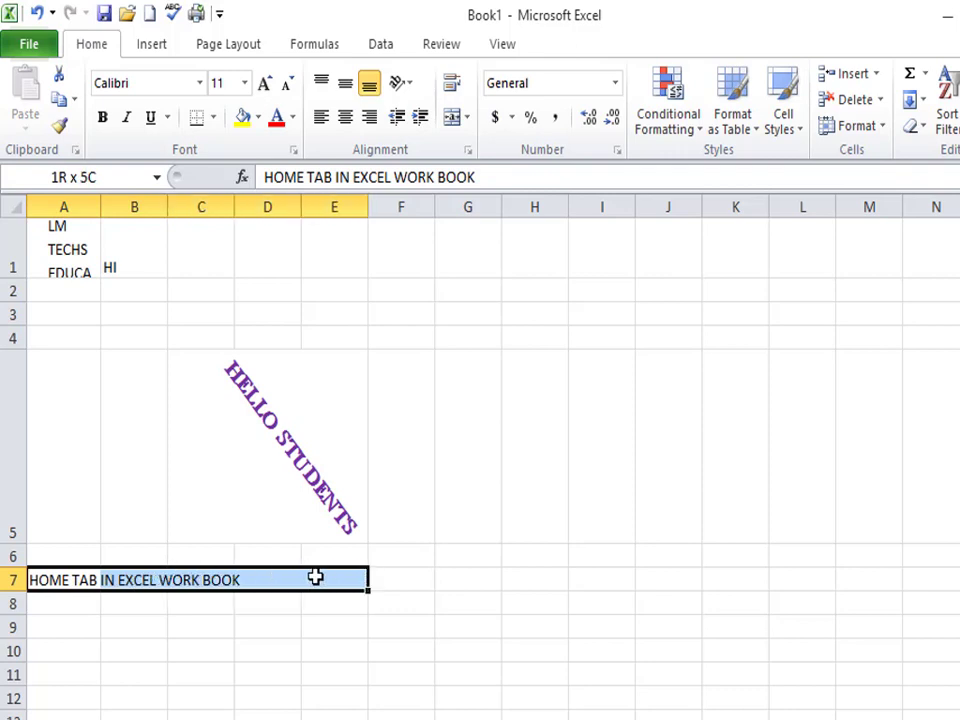
{"action": "left_click", "coordinate": [467, 118]}
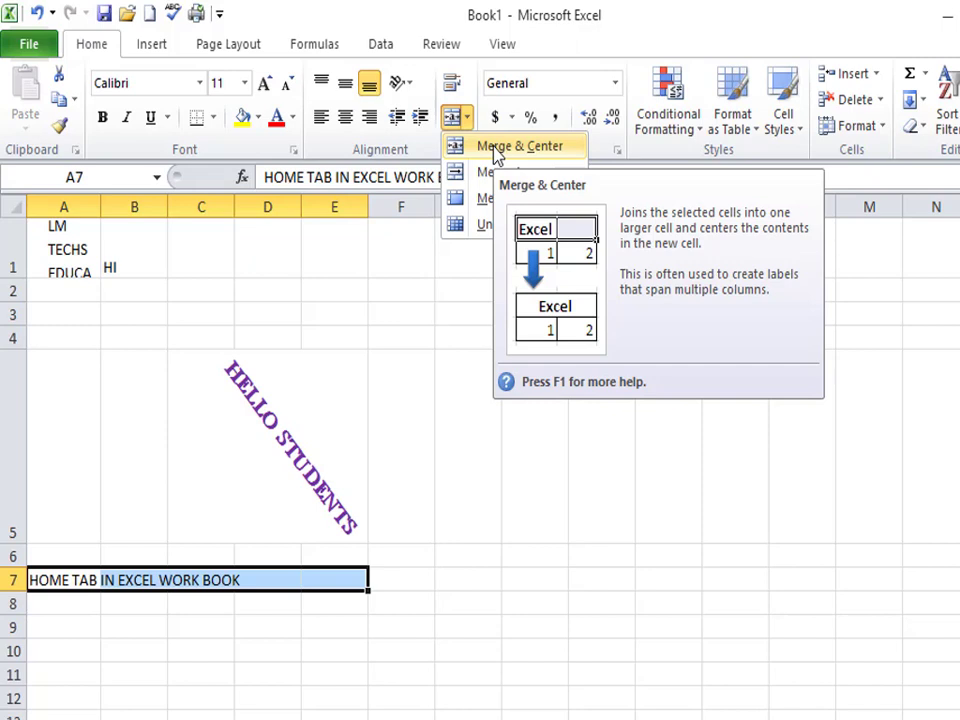
{"action": "left_click", "coordinate": [493, 147]}
{"action": "left_click", "coordinate": [459, 549]}
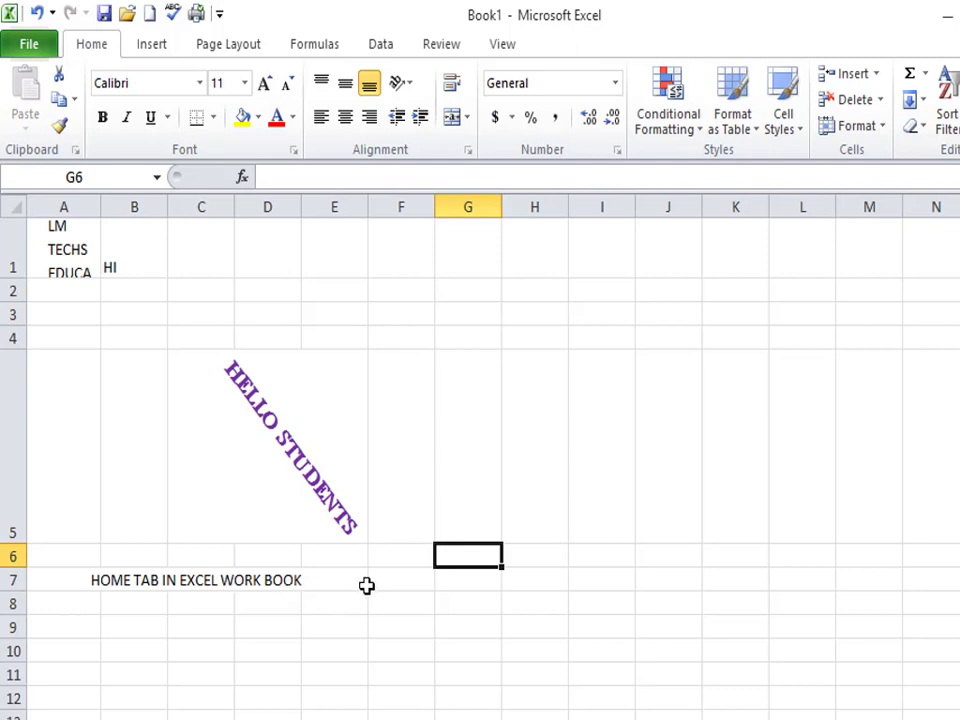
{"action": "left_click", "coordinate": [466, 119]}
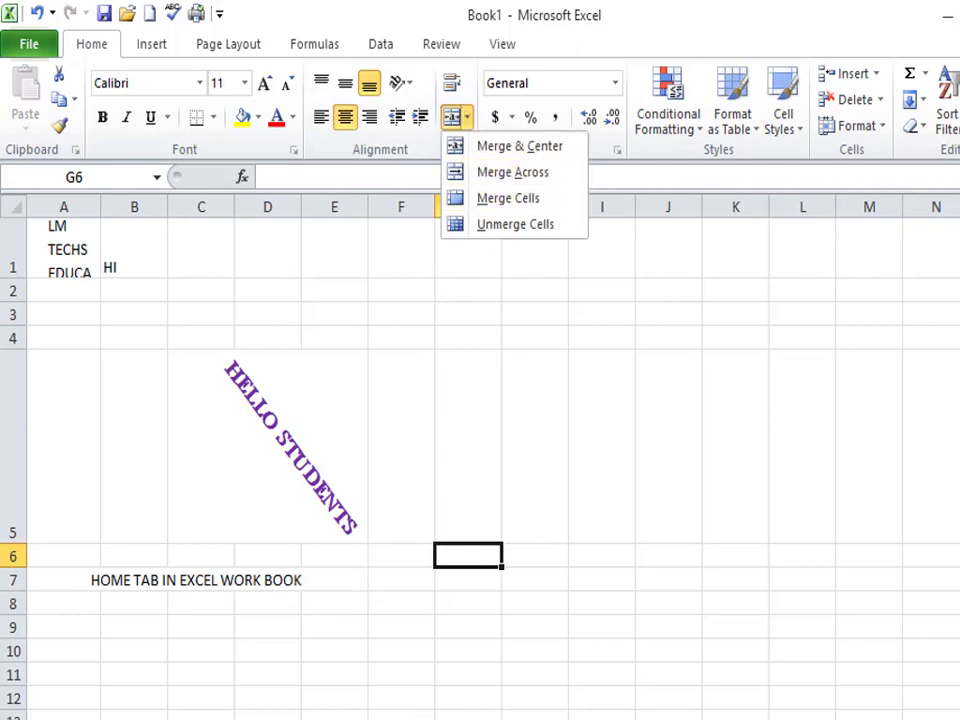
{"action": "left_click", "coordinate": [390, 710]}
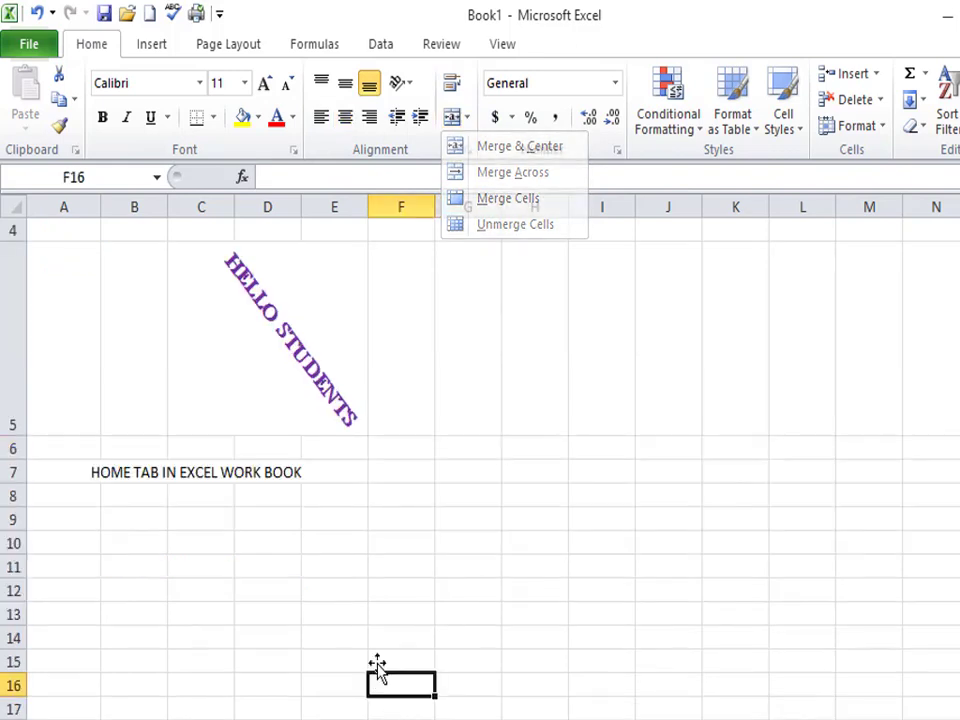
Apply All Borders to F6:K15, then reselect the bordered grid
{"action": "left_click", "coordinate": [390, 453]}
{"action": "left_click_drag", "start_coordinate": [390, 453], "coordinate": [707, 660]}
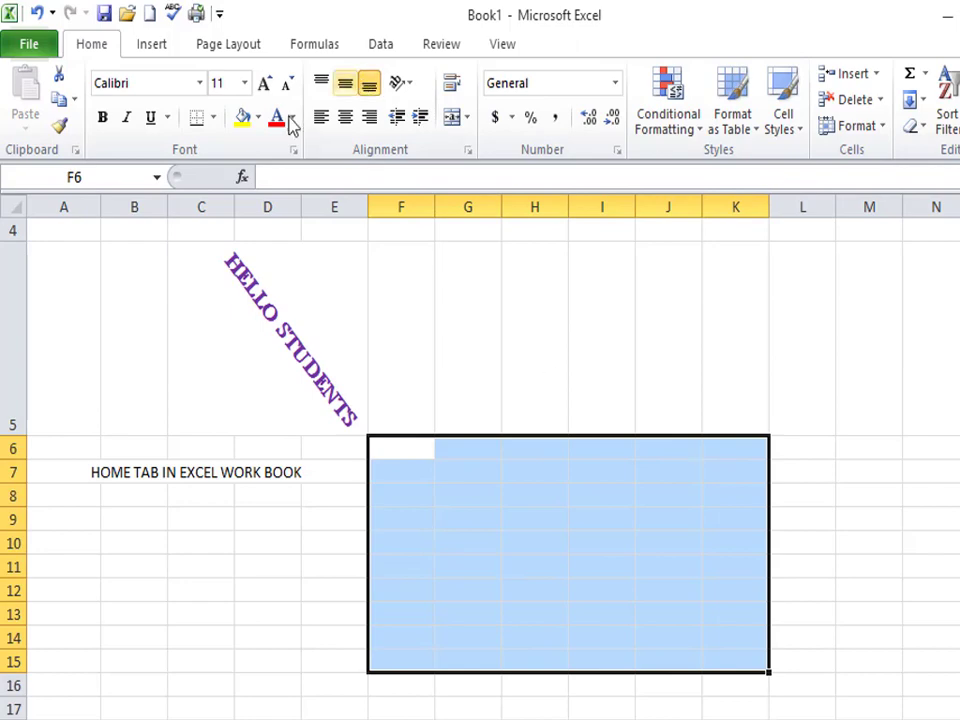
{"action": "left_click", "coordinate": [213, 118]}
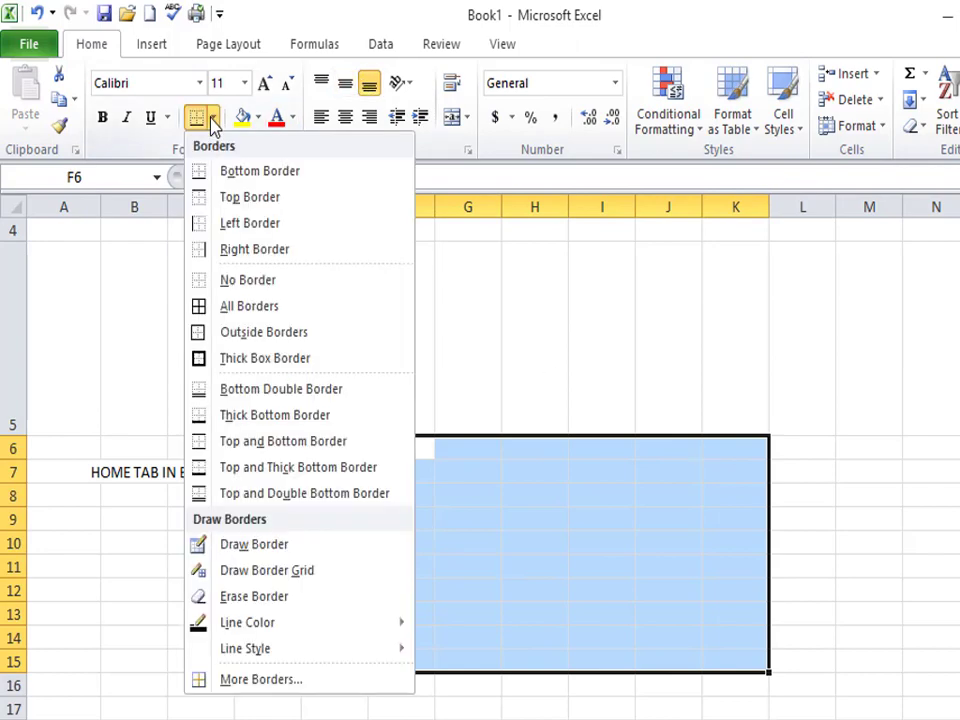
{"action": "left_click", "coordinate": [252, 316]}
{"action": "left_click", "coordinate": [558, 648]}
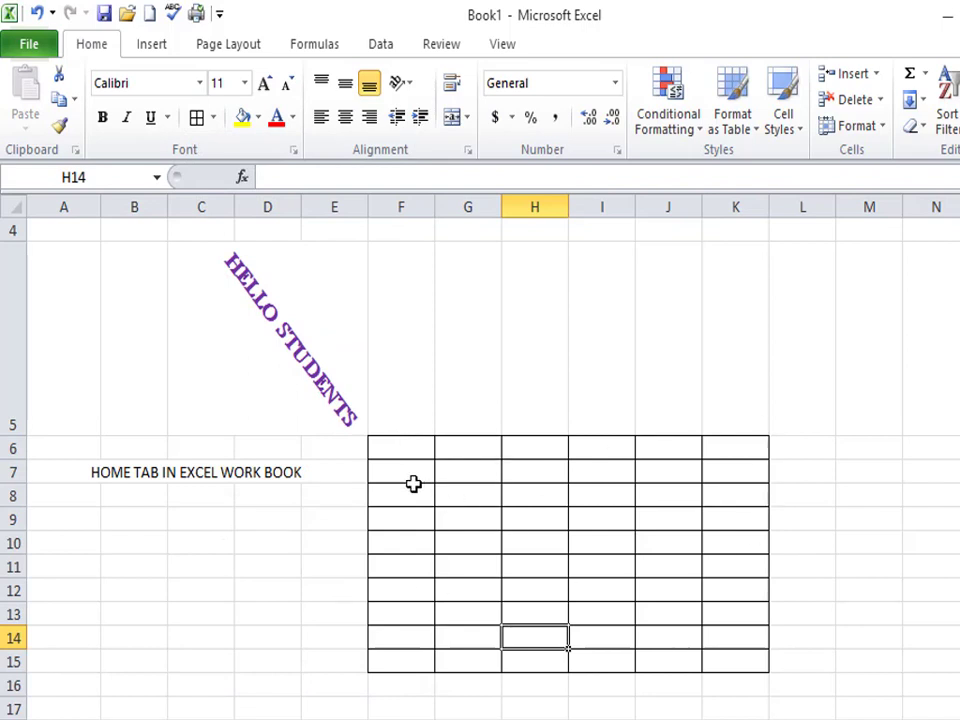
{"action": "left_click", "coordinate": [827, 542]}
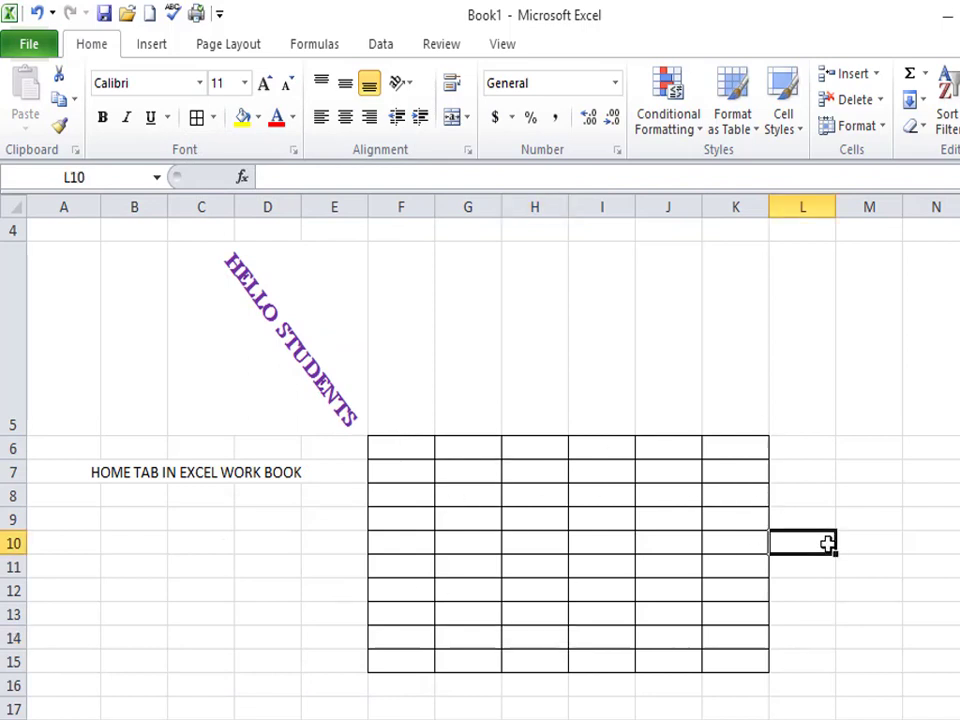
{"action": "left_click", "coordinate": [392, 455]}
{"action": "mouse_move", "coordinate": [407, 478]}
{"action": "left_mouse_down"}
{"action": "mouse_move", "coordinate": [705, 651]}
{"action": "mouse_move", "coordinate": [729, 645]}
{"action": "left_mouse_up"}
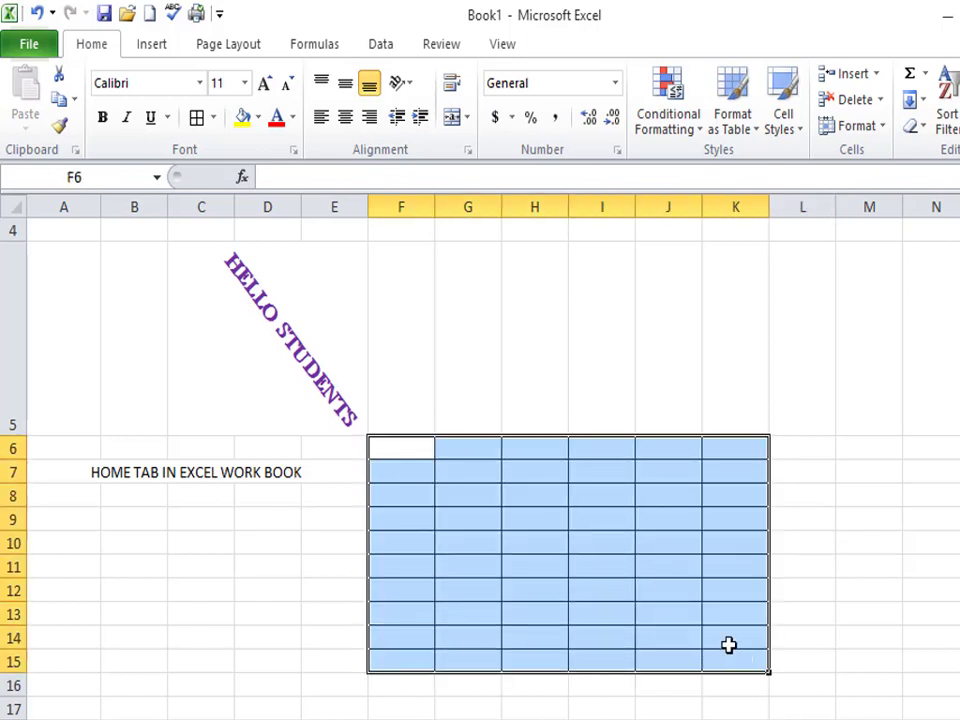
Apply Merge Across to F6:K15 so each of its ten rows becomes one cell
{"action": "left_click", "coordinate": [468, 118]}
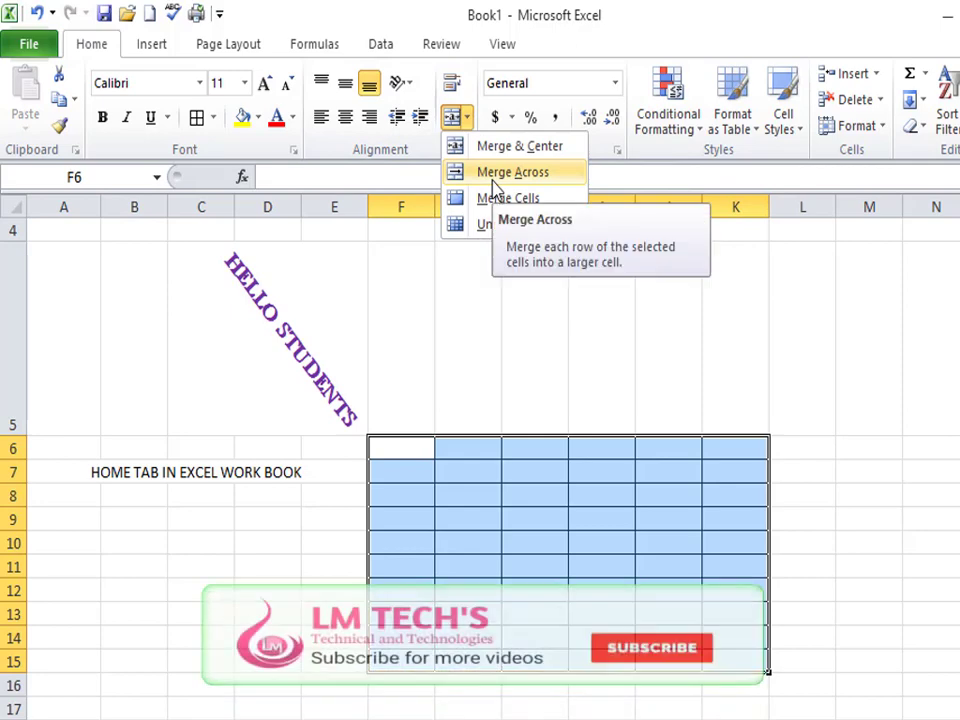
{"action": "left_click", "coordinate": [492, 178]}
{"action": "left_click", "coordinate": [540, 520]}
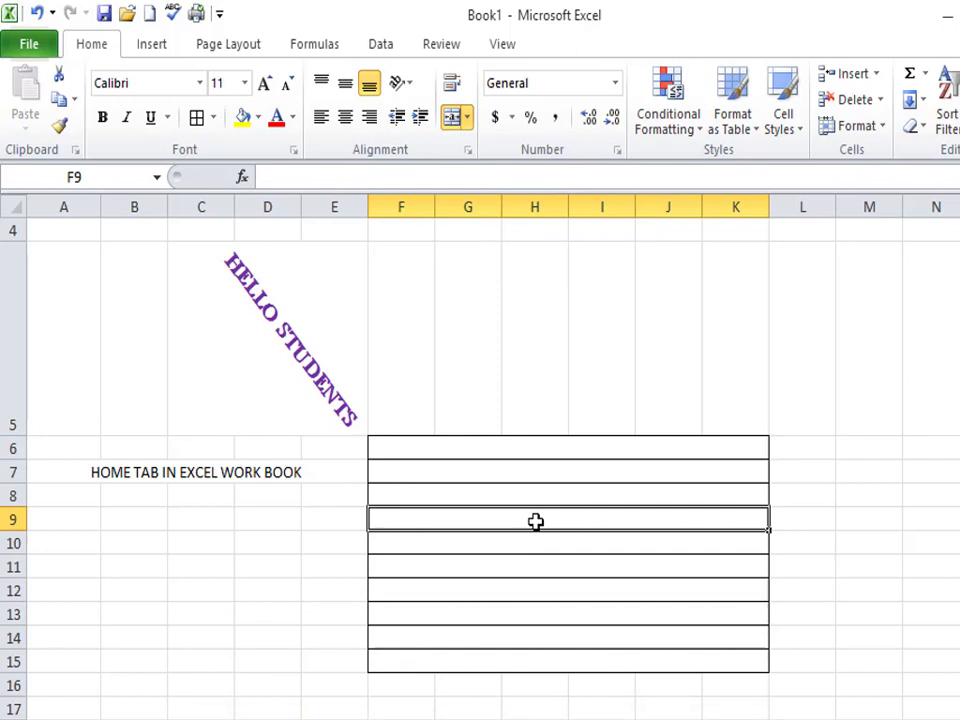
{"action": "left_click", "coordinate": [467, 117]}
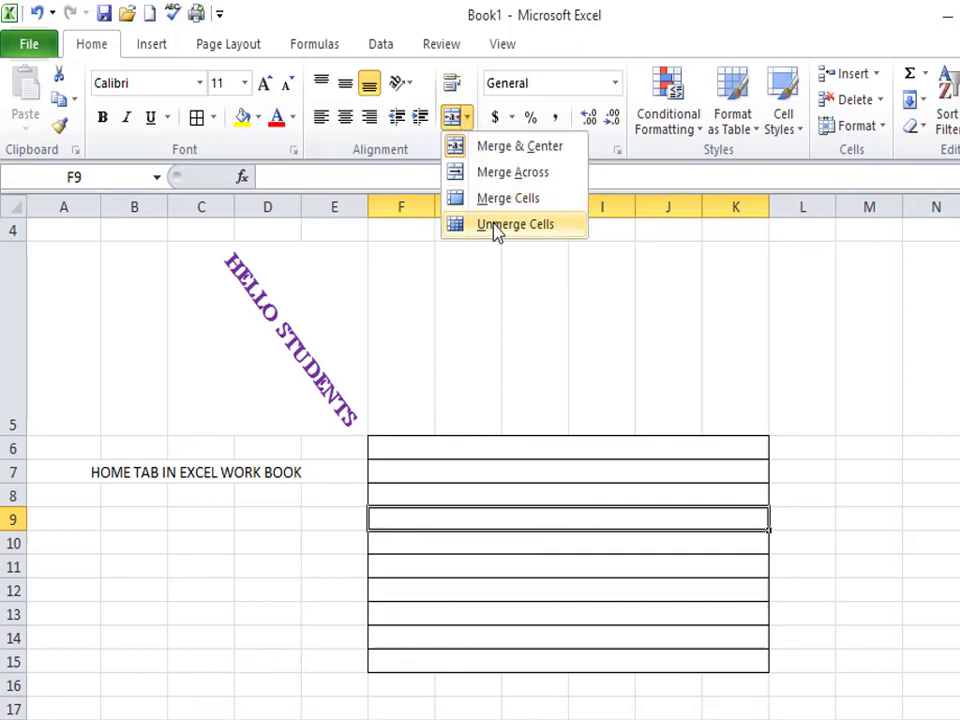
{"action": "left_click", "coordinate": [62, 611]}
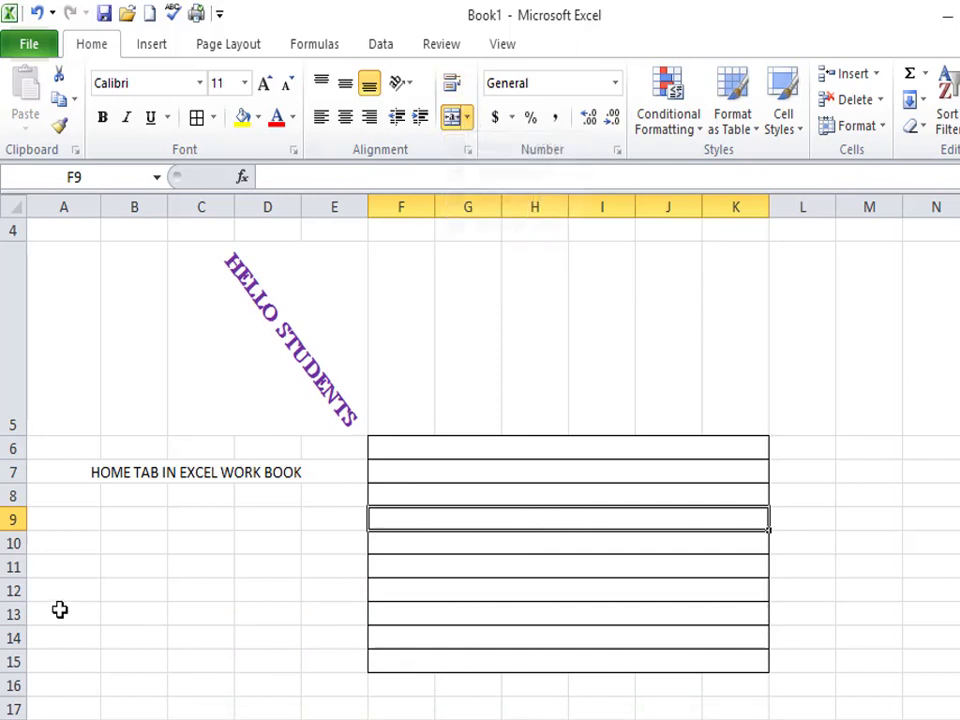
Apply All Borders to the range A9:D15
{"action": "mouse_move", "coordinate": [64, 525]}
{"action": "left_mouse_down"}
{"action": "mouse_move", "coordinate": [128, 676]}
{"action": "mouse_move", "coordinate": [276, 673]}
{"action": "left_mouse_up"}
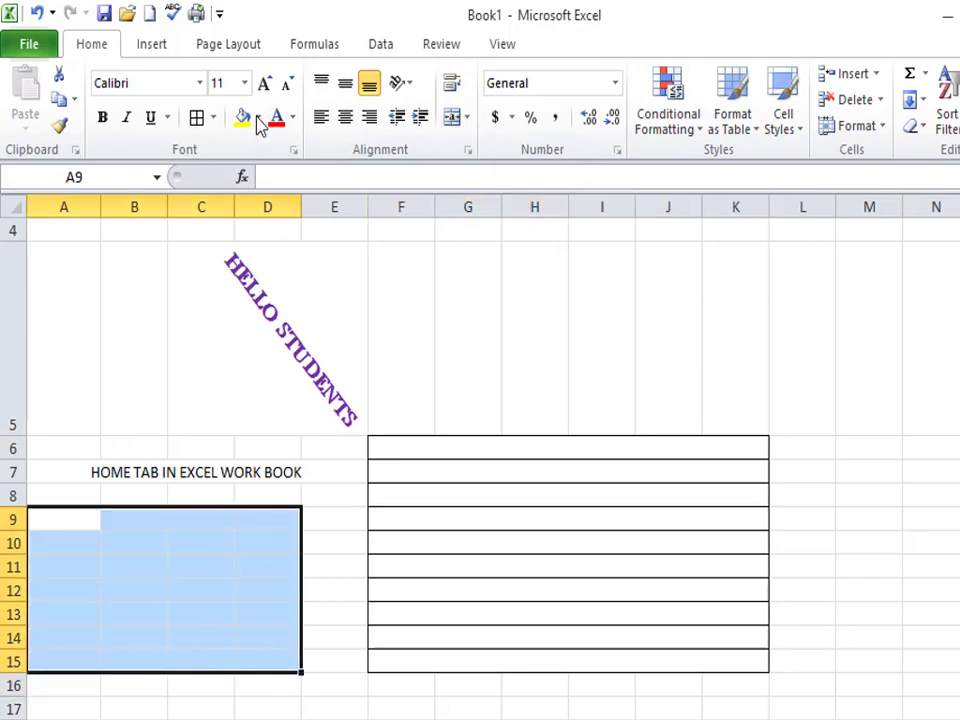
{"action": "left_click", "coordinate": [214, 118]}
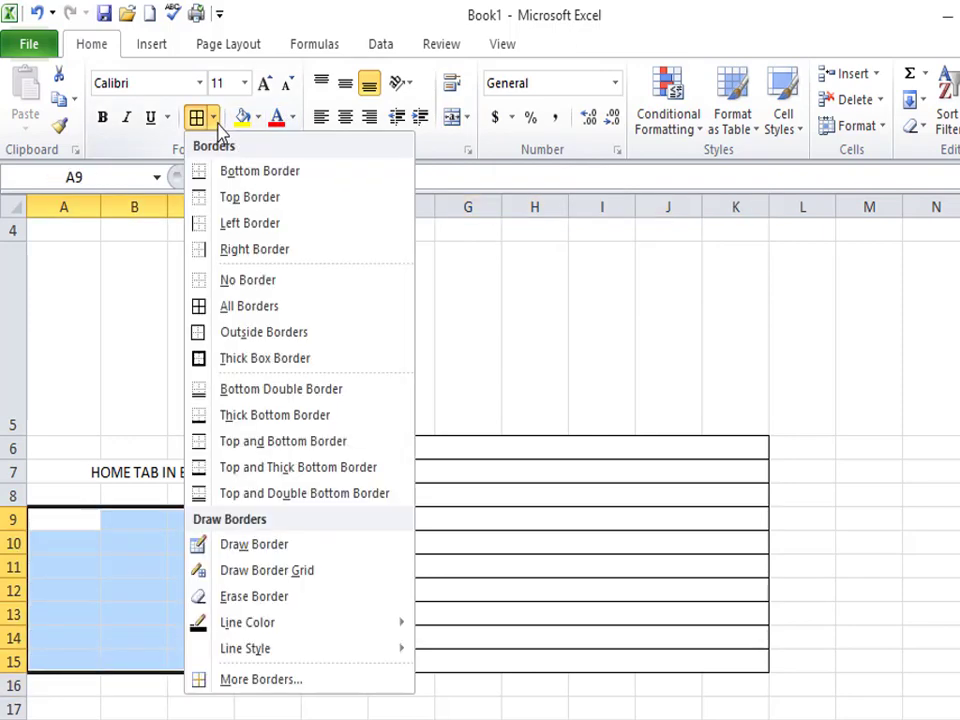
{"action": "left_click", "coordinate": [246, 308]}
{"action": "left_click", "coordinate": [201, 684]}
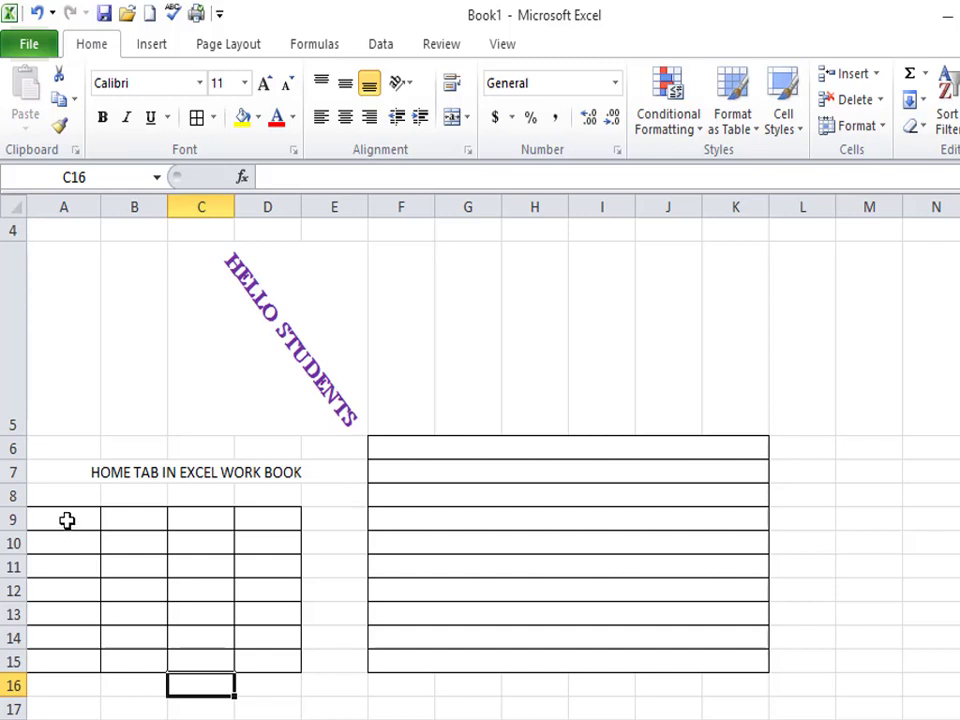
Merge the bordered A9:D15 block into one cell using Merge Cells
{"action": "left_click_drag", "start_coordinate": [66, 520], "coordinate": [285, 664]}
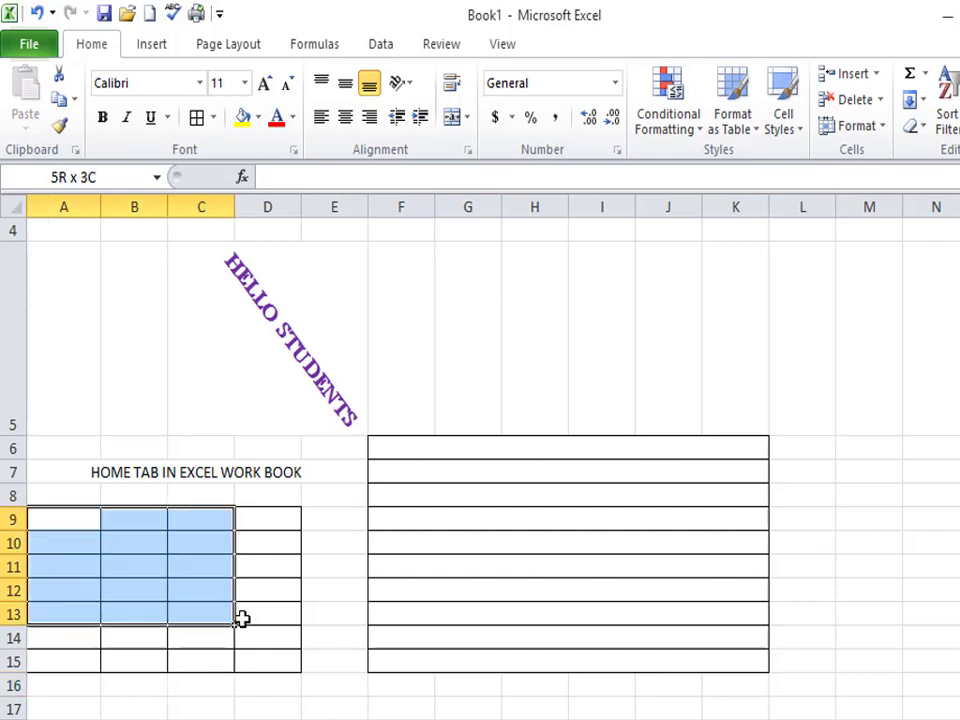
{"action": "left_click", "coordinate": [466, 118]}
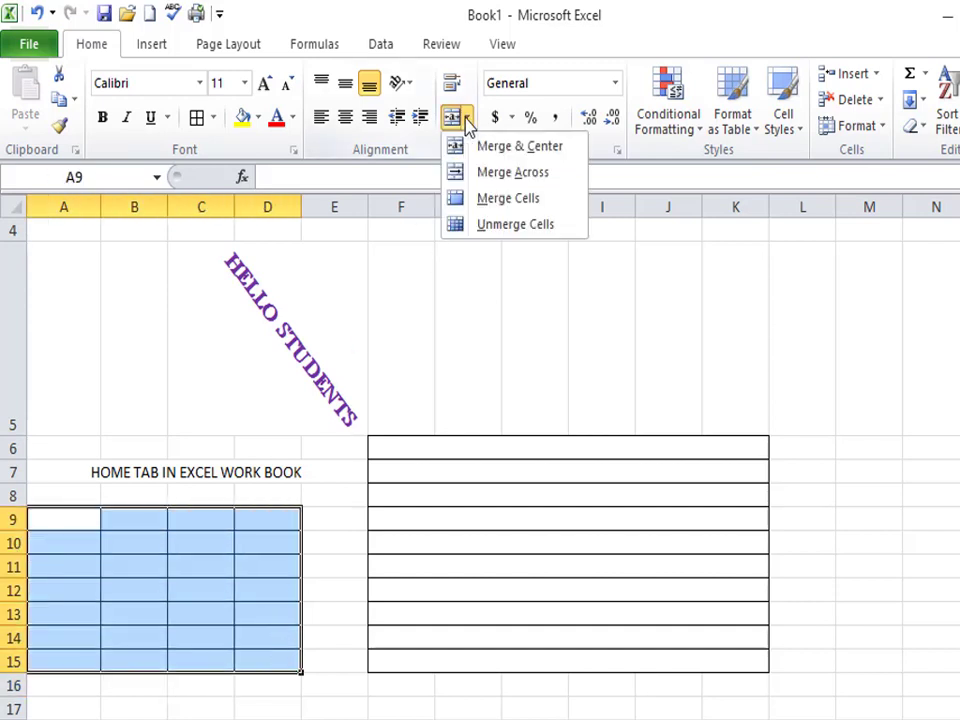
{"action": "left_click", "coordinate": [508, 198]}
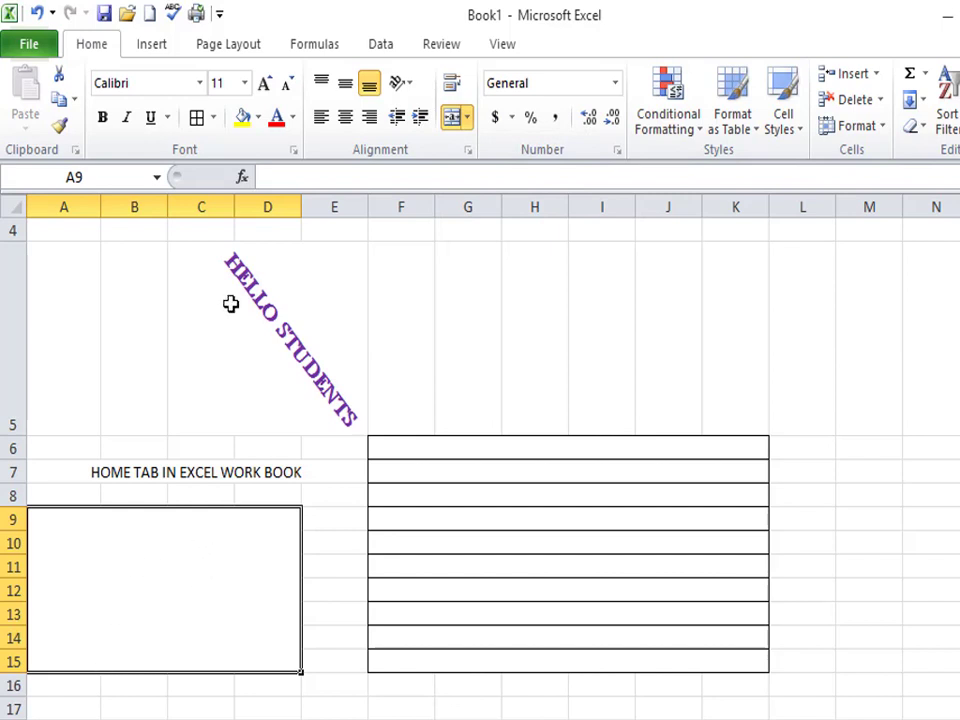
{"action": "left_click", "coordinate": [452, 590]}
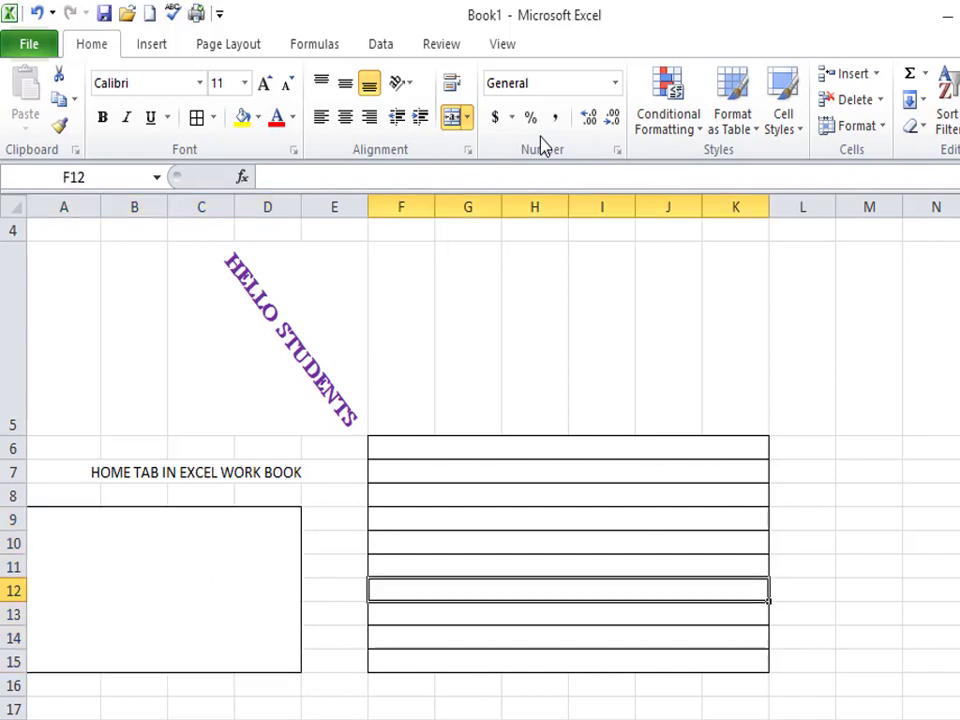
Choose Unmerge Cells on the merged A9:D15 block to restore separate cells
{"action": "left_click", "coordinate": [466, 120]}
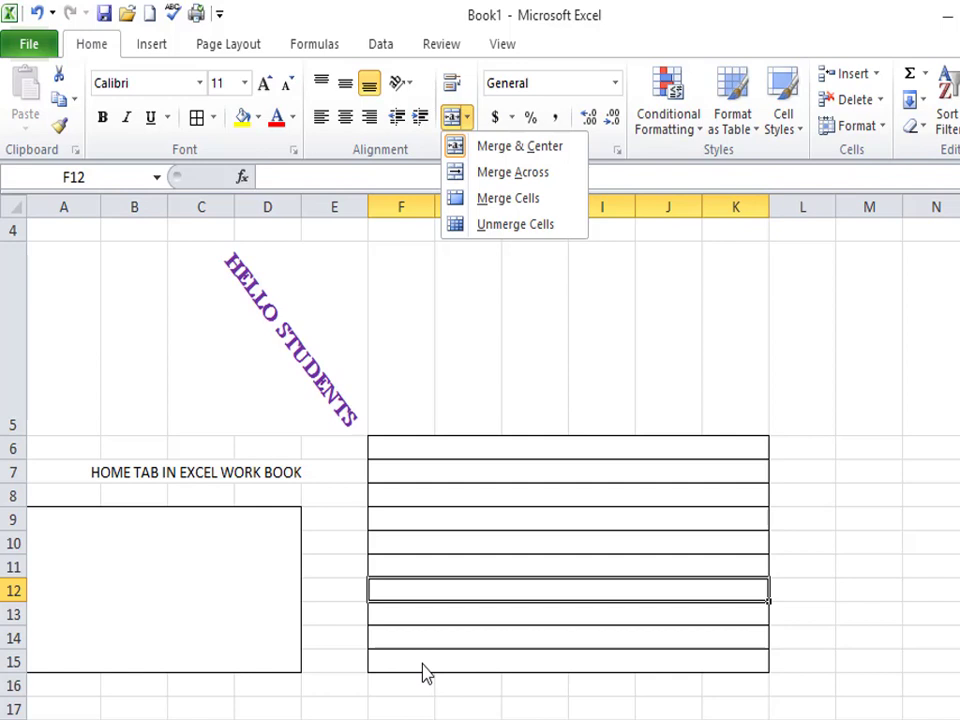
{"action": "left_click", "coordinate": [57, 535]}
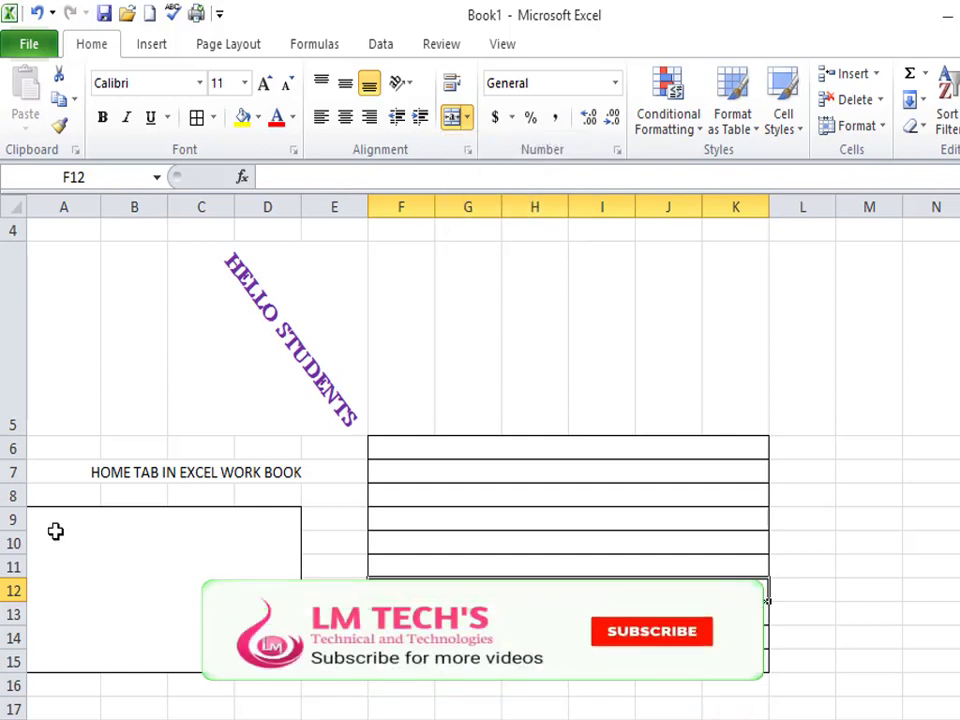
{"action": "left_click", "coordinate": [56, 529]}
{"action": "left_click", "coordinate": [466, 118]}
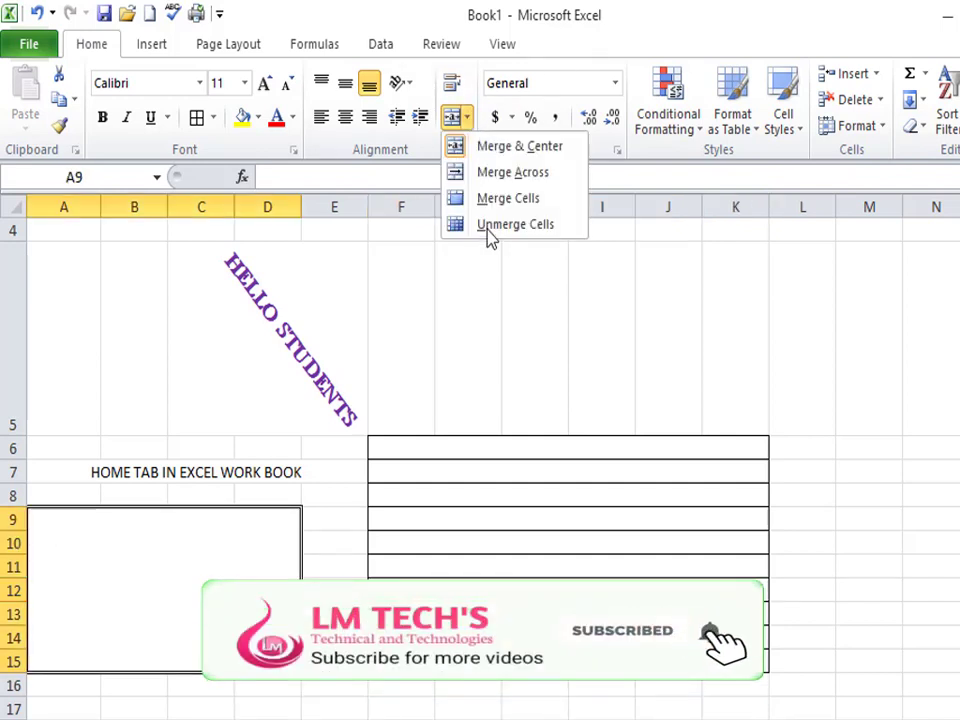
{"action": "left_click", "coordinate": [490, 224]}
{"action": "left_click", "coordinate": [390, 592]}
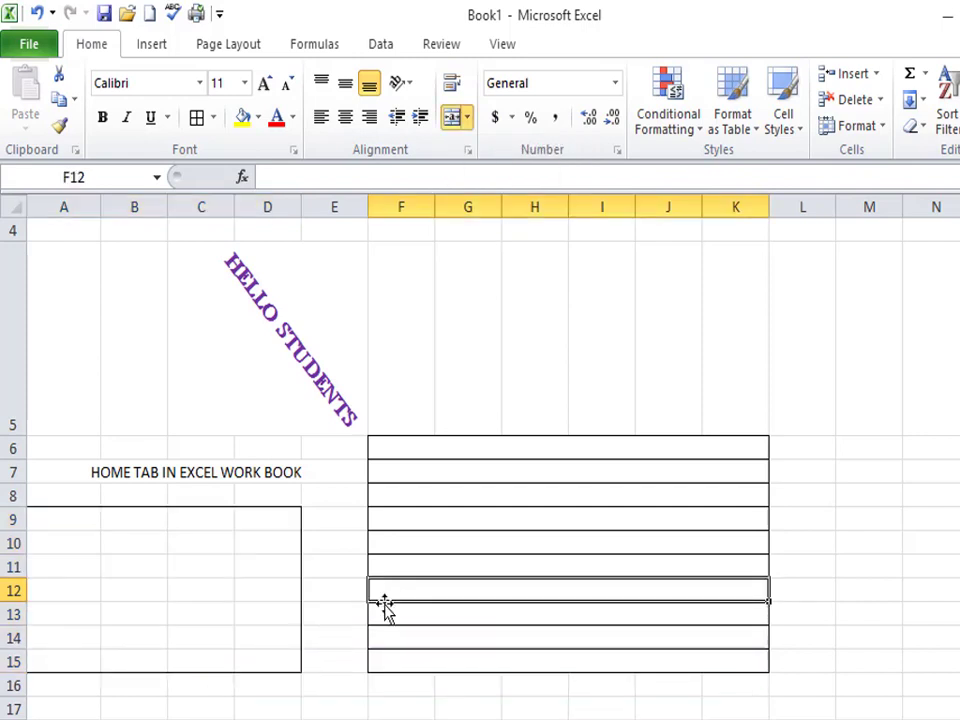
{"action": "mouse_move", "coordinate": [75, 522]}
{"action": "left_mouse_down"}
{"action": "mouse_move", "coordinate": [249, 626]}
{"action": "mouse_move", "coordinate": [255, 660]}
{"action": "left_mouse_up"}
{"action": "left_click", "coordinate": [334, 719]}
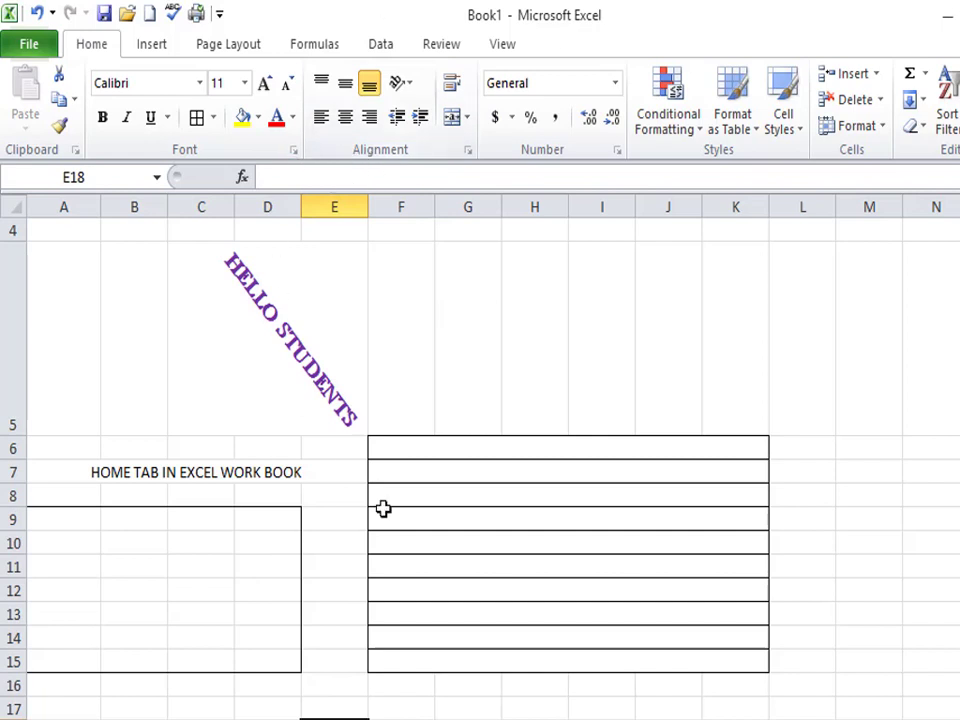
{"action": "left_click", "coordinate": [347, 594]}
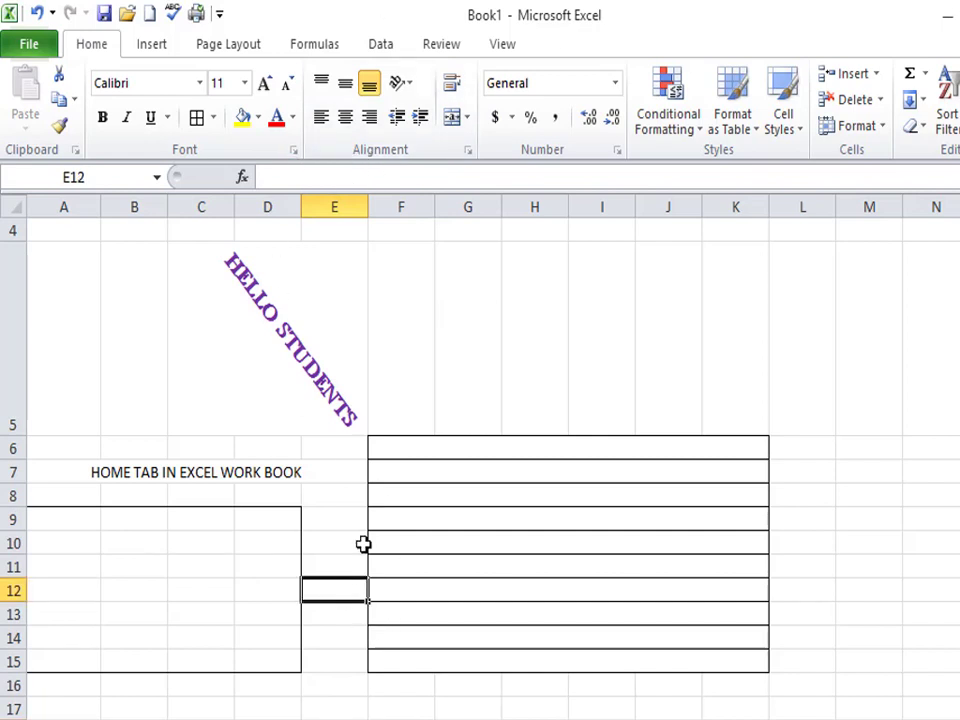